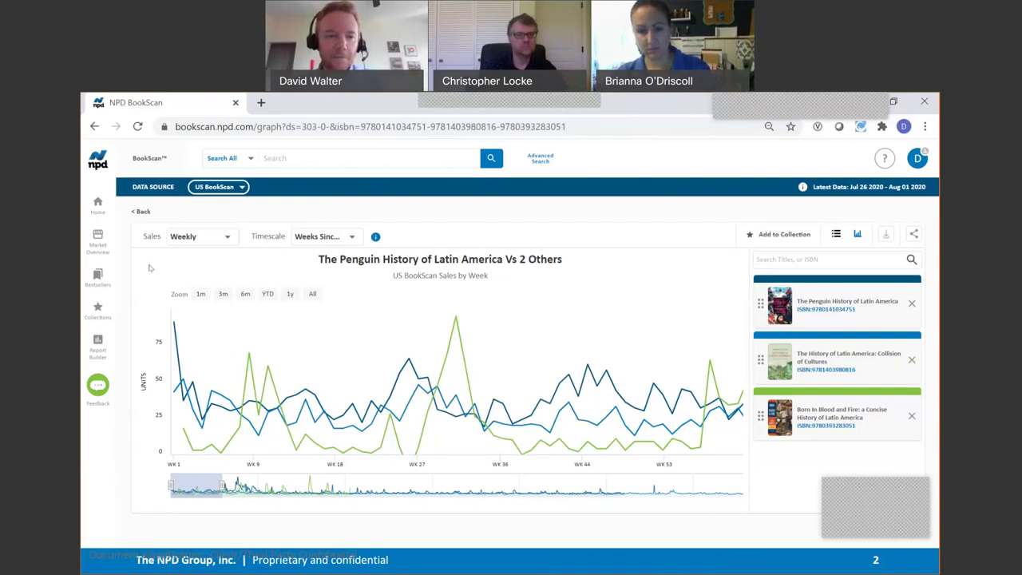
- Start a new bestseller list in the Bestsellers section using the Weekly template
left_click(98, 277)
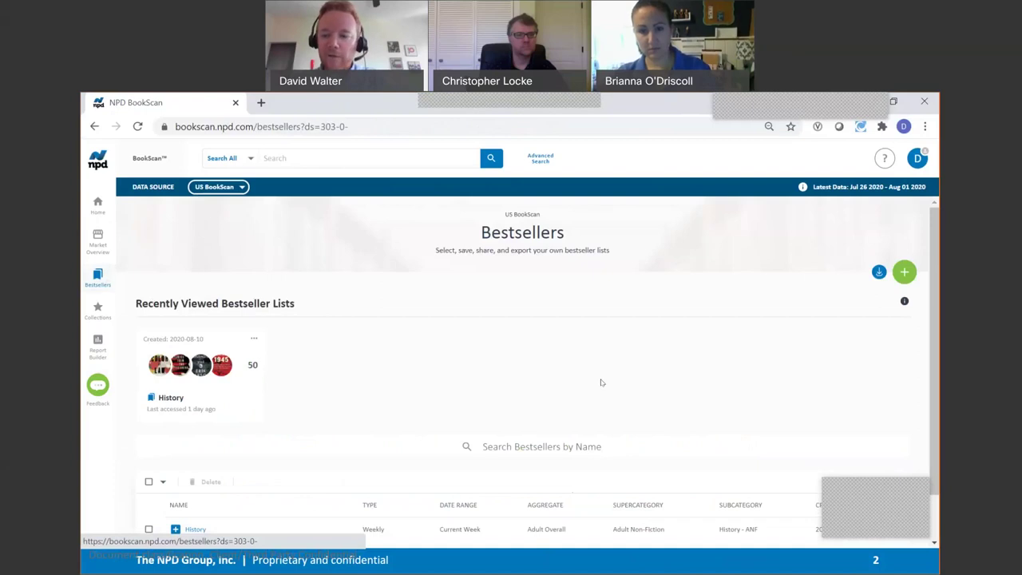
scroll(532, 354, "down", 1)
scroll(511, 359, "up", 1)
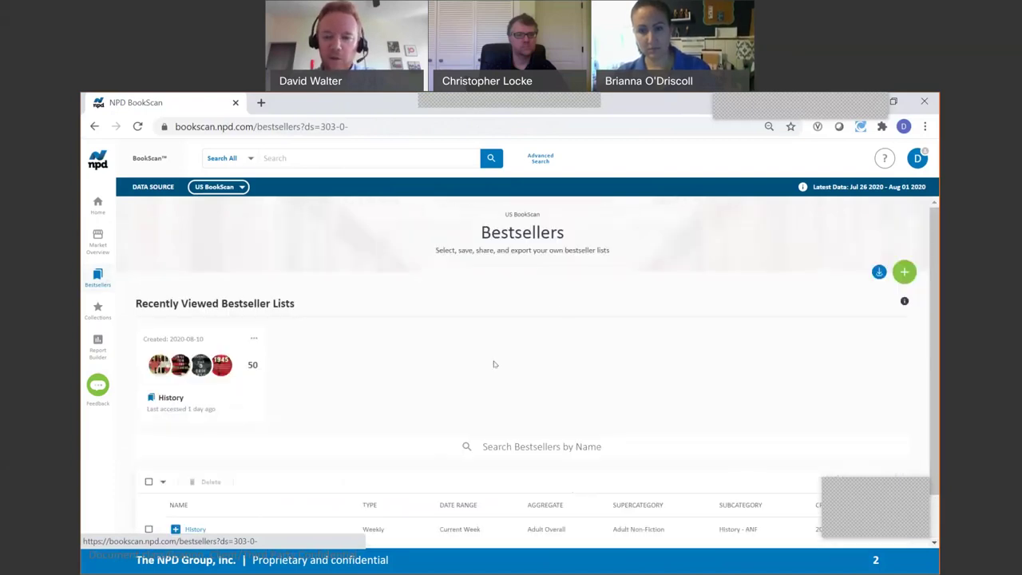
left_click(907, 274)
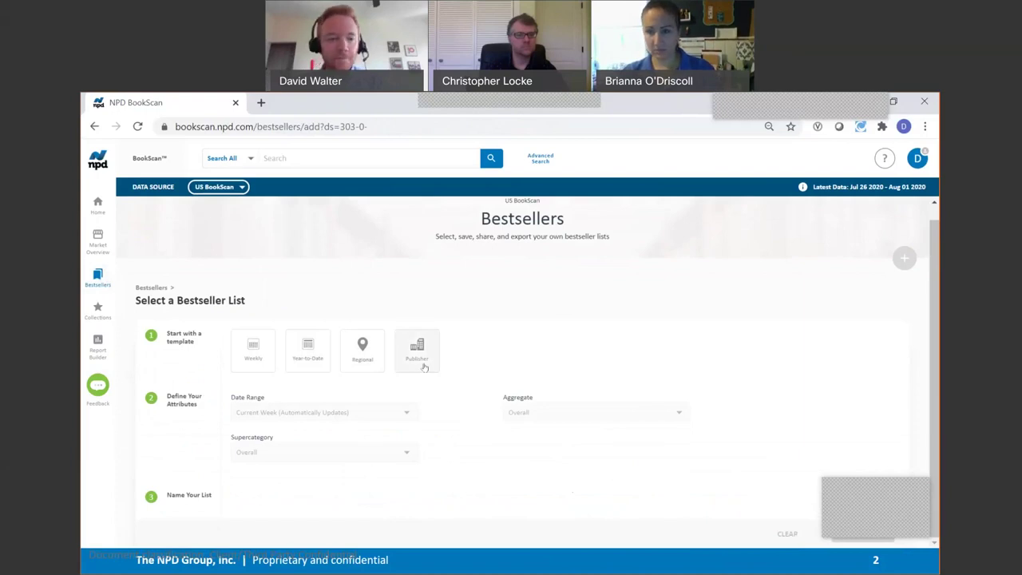
left_click(254, 358)
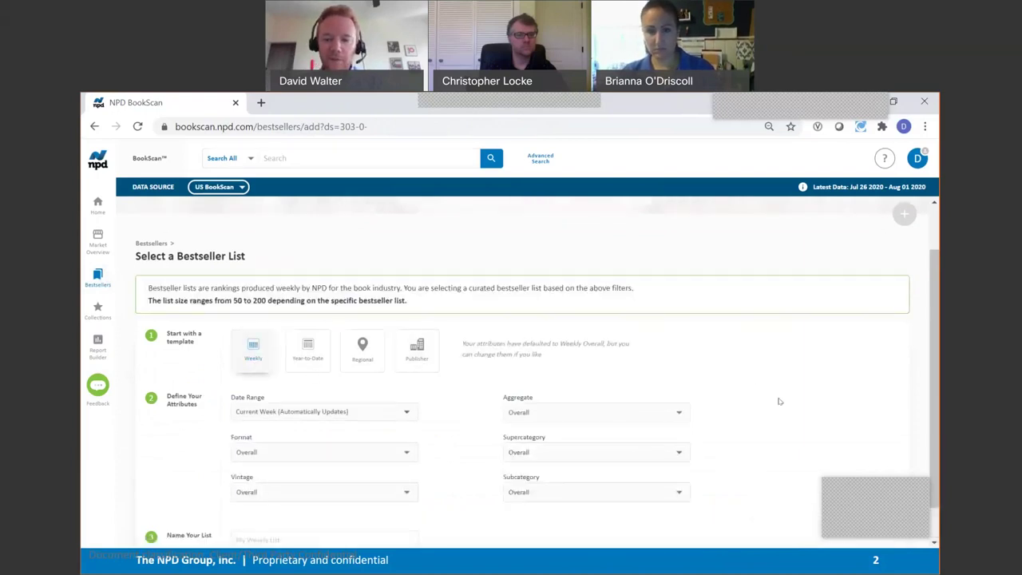
- Set the new list's subcategory to History - ANF
scroll(726, 400, "down", 1)
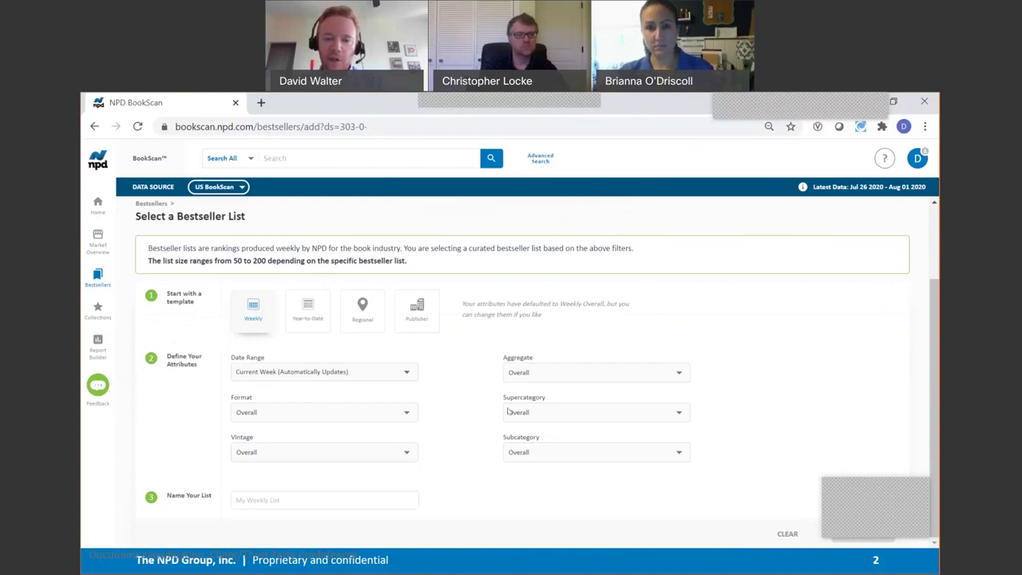
left_click(666, 461)
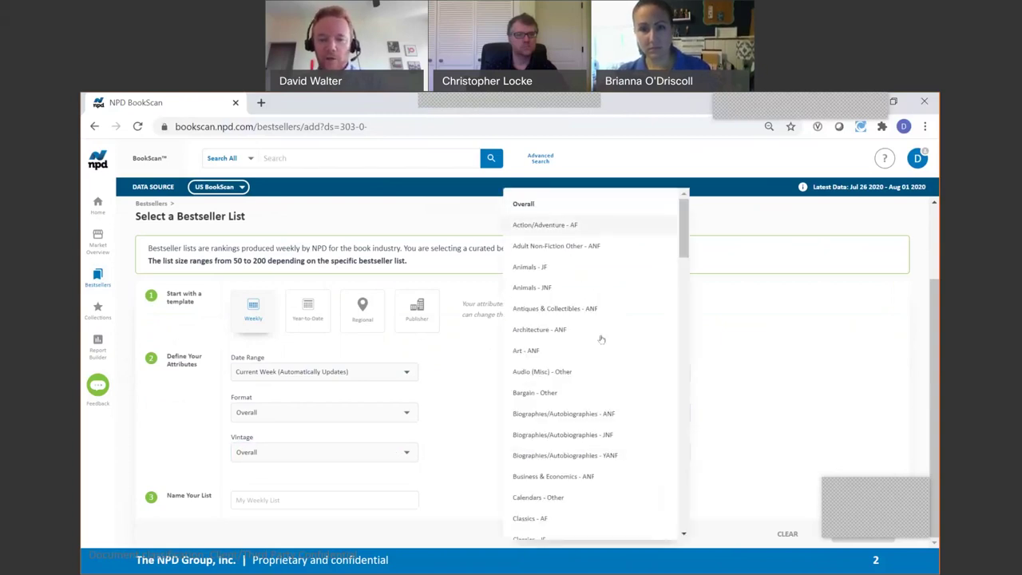
scroll(589, 399, "down", 2)
scroll(589, 399, "down", 6)
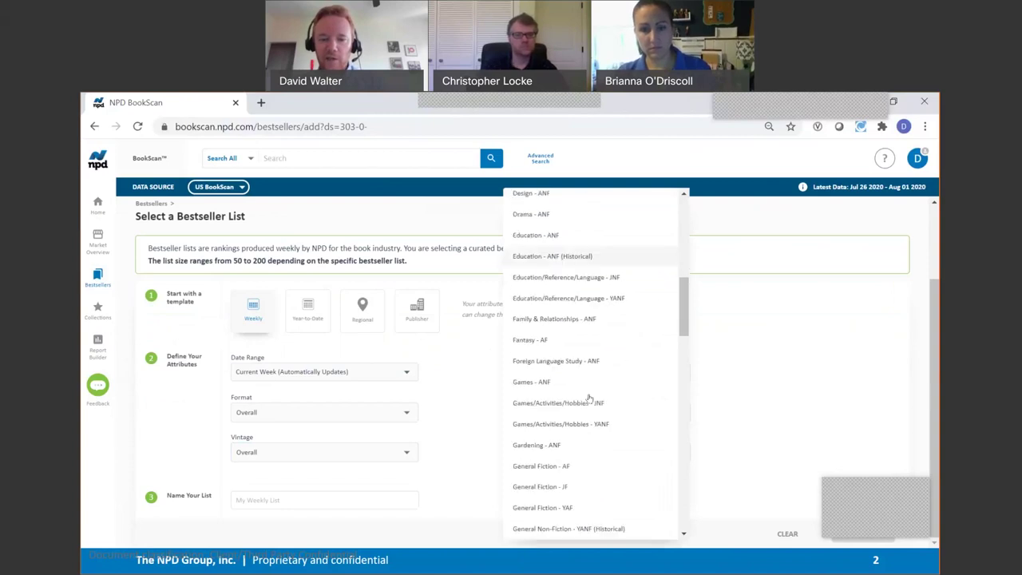
scroll(589, 398, "down", 1)
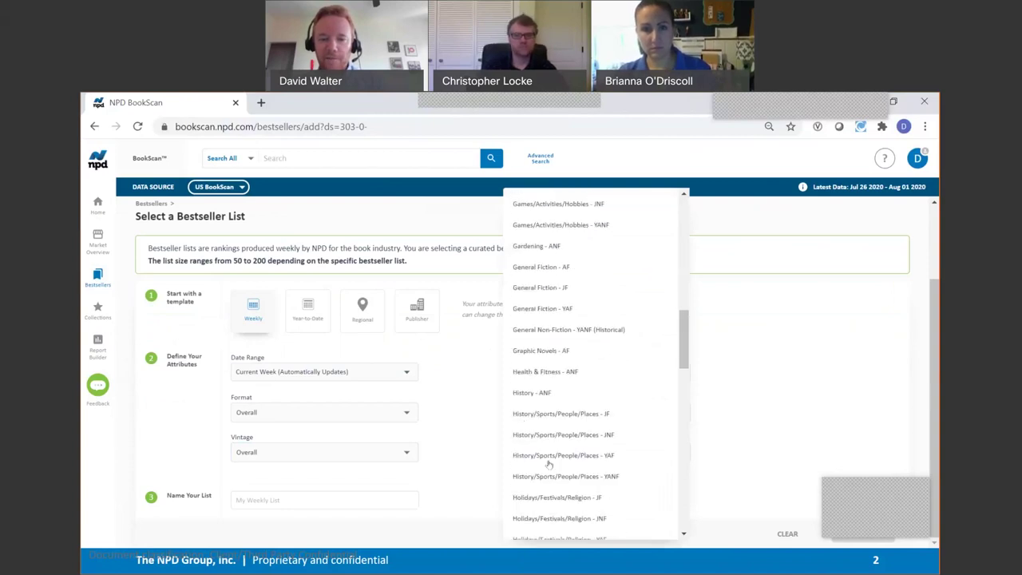
left_click(537, 395)
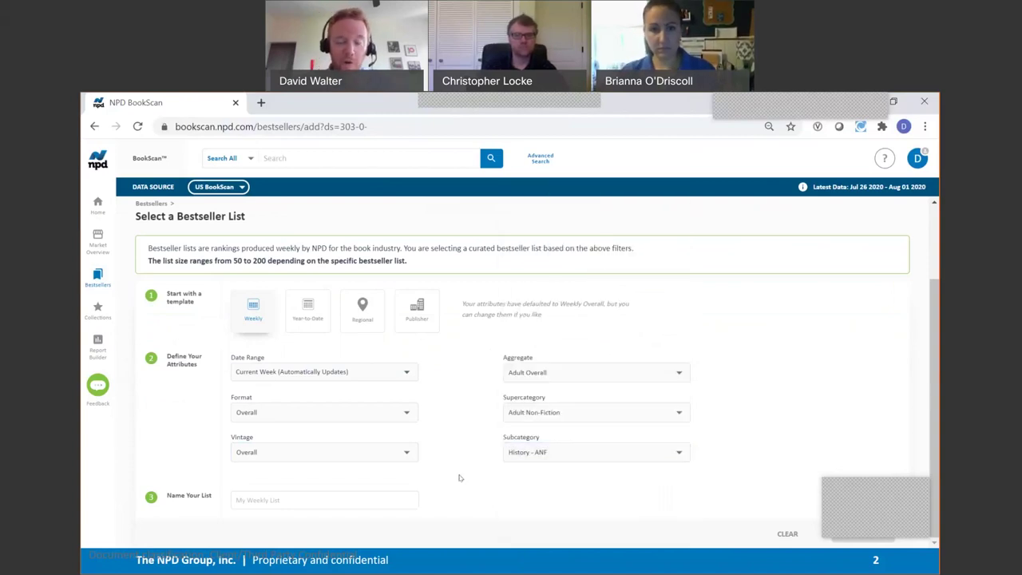
- Set the list's format to Hardcover and keep the vintage at Overall
left_click(405, 412)
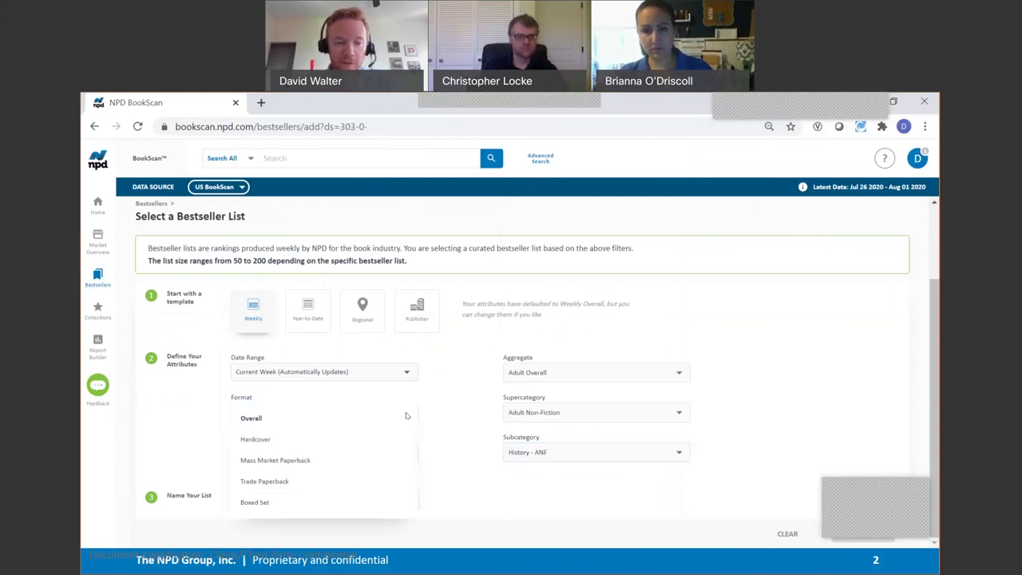
left_click(263, 438)
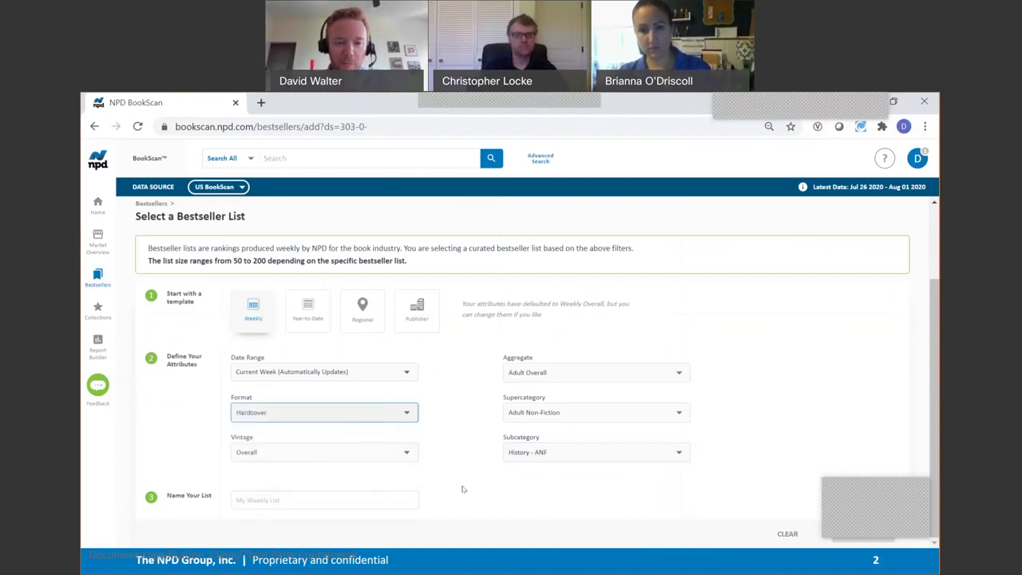
left_click(406, 453)
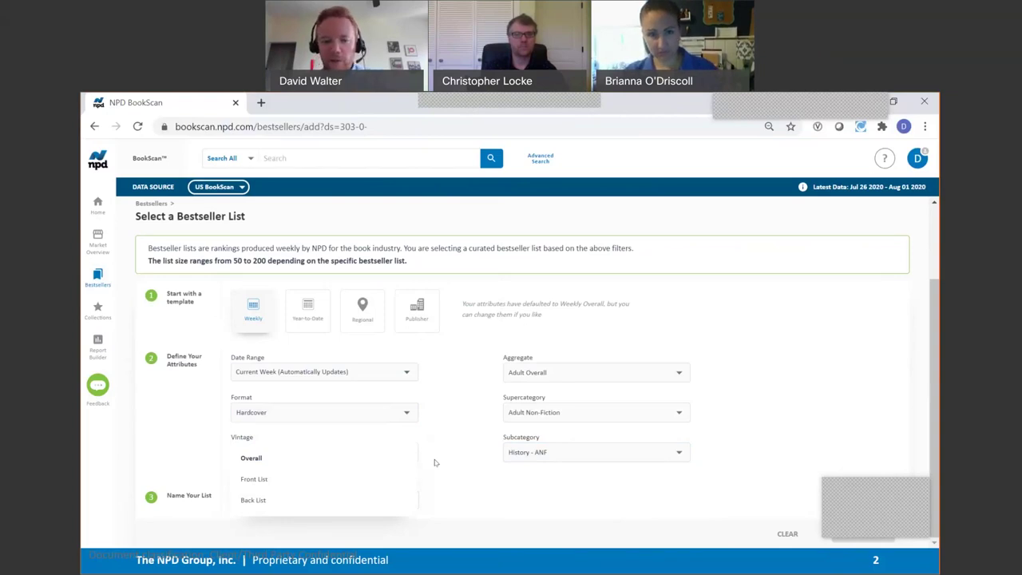
left_click(435, 461)
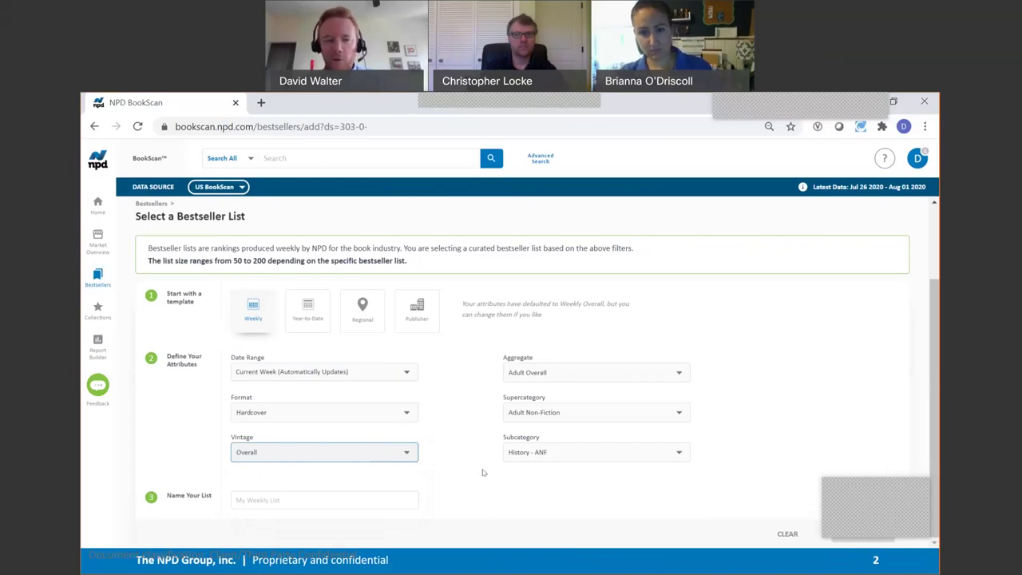
- Name the list "History IBPA" and create it
left_click(365, 498)
type("His")
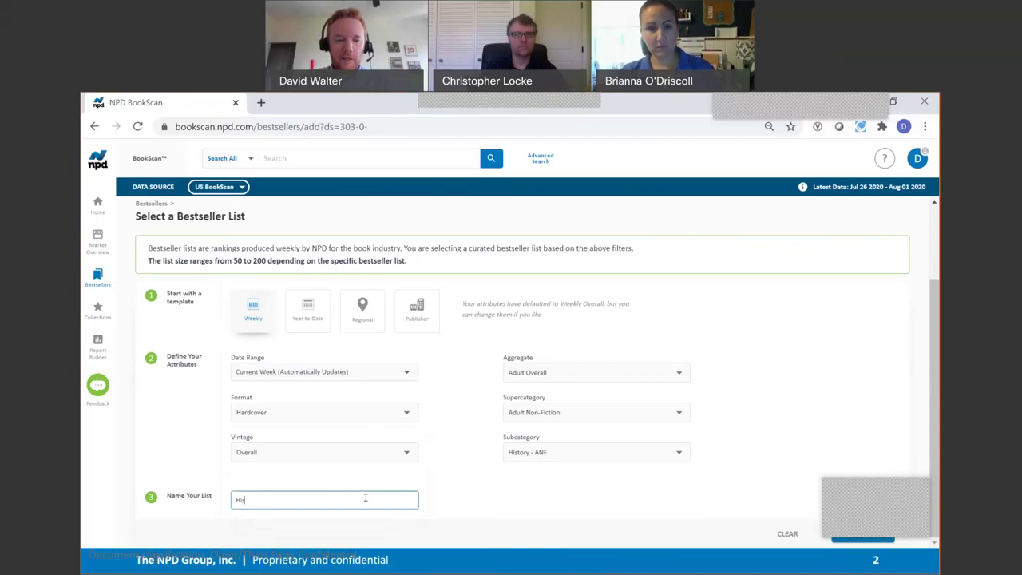
type("tory Li")
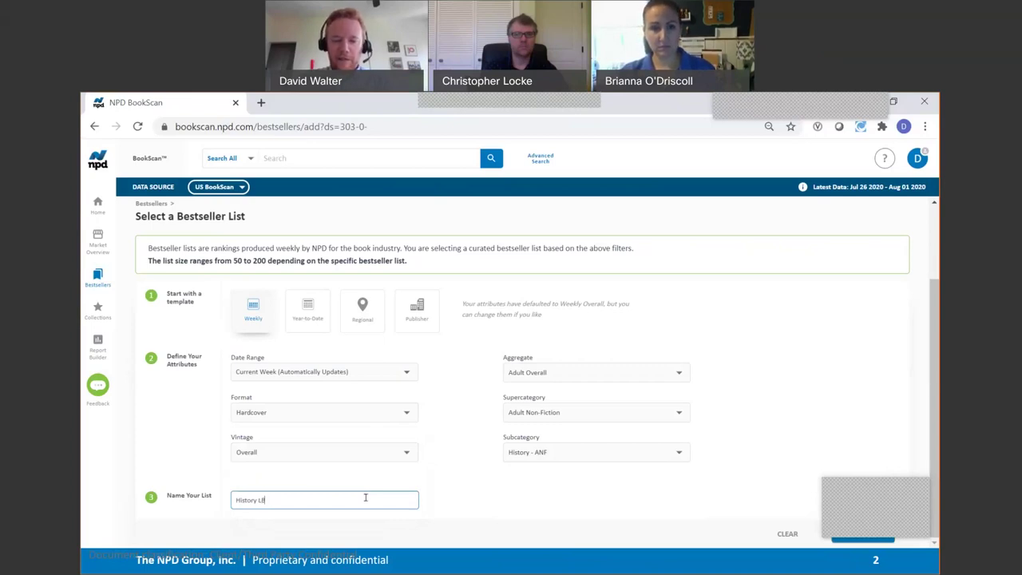
key("BackSpace")
key("BackSpace")
key("BackSpace")
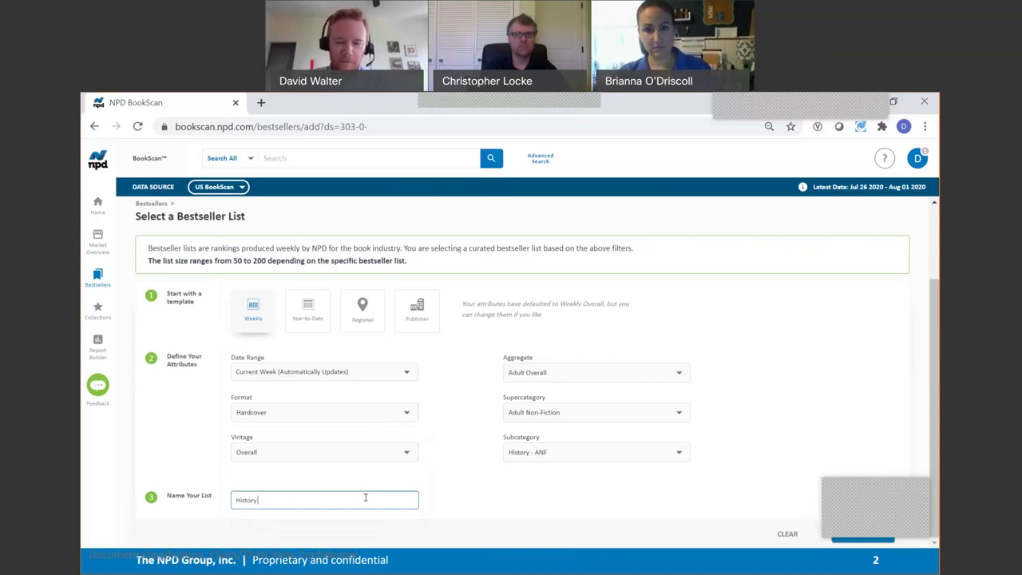
type("IBPA")
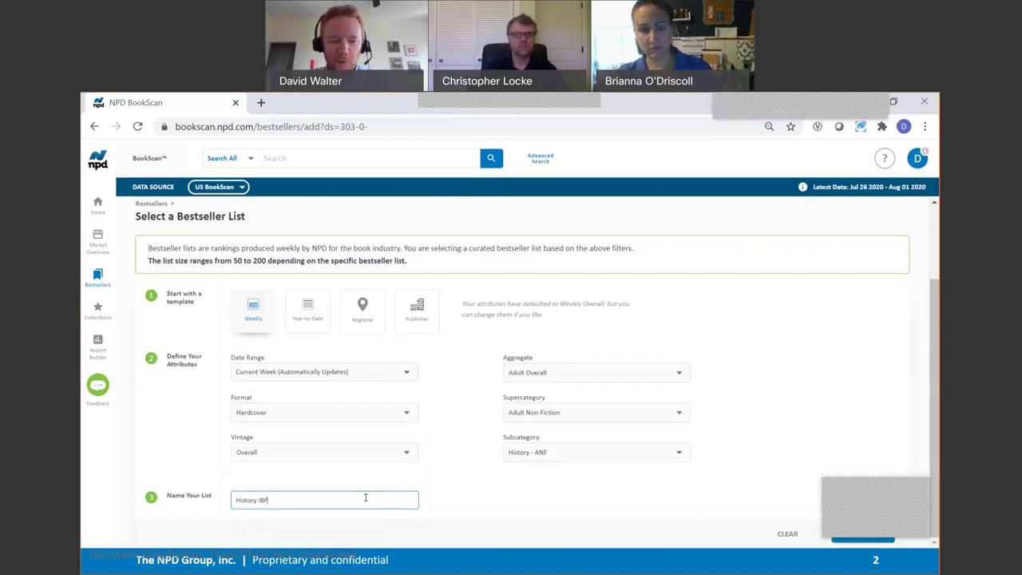
double_click(365, 497)
left_click(884, 444)
left_click(860, 537)
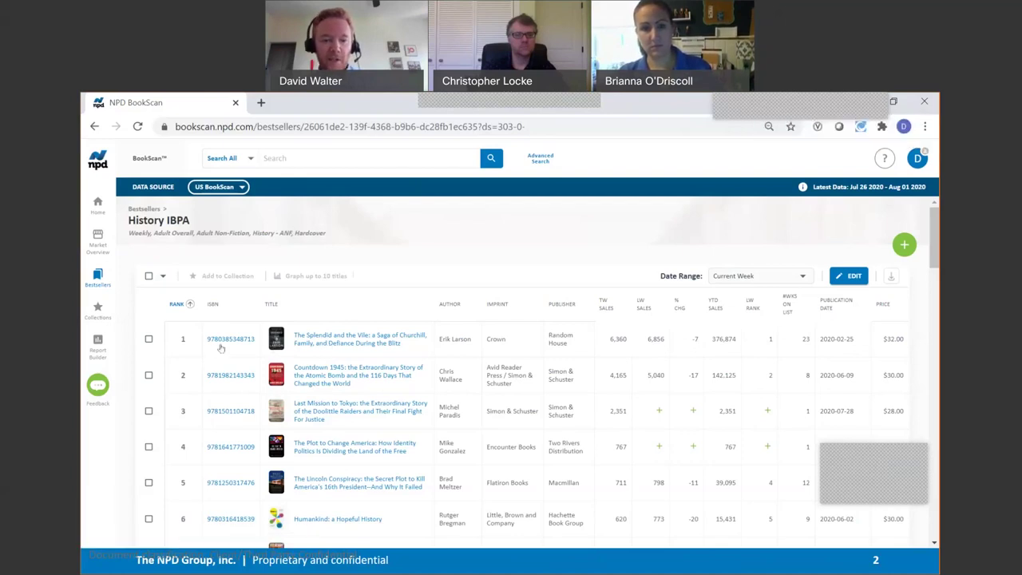
- Review the weekly sales and rank history of the top-ranked title and return to the History IBPA list to look over its titles
left_click(355, 343)
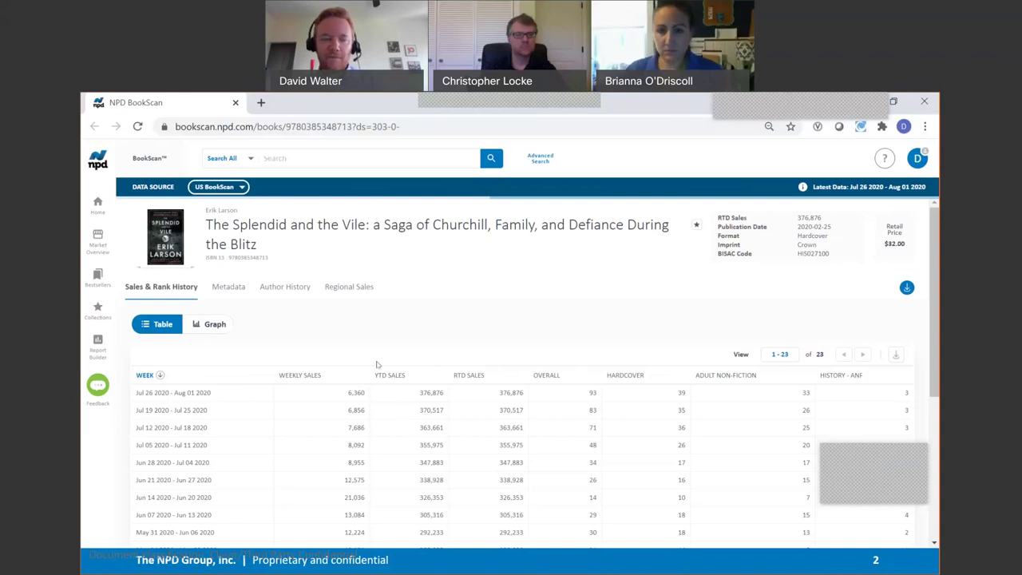
scroll(376, 336, "down", 5)
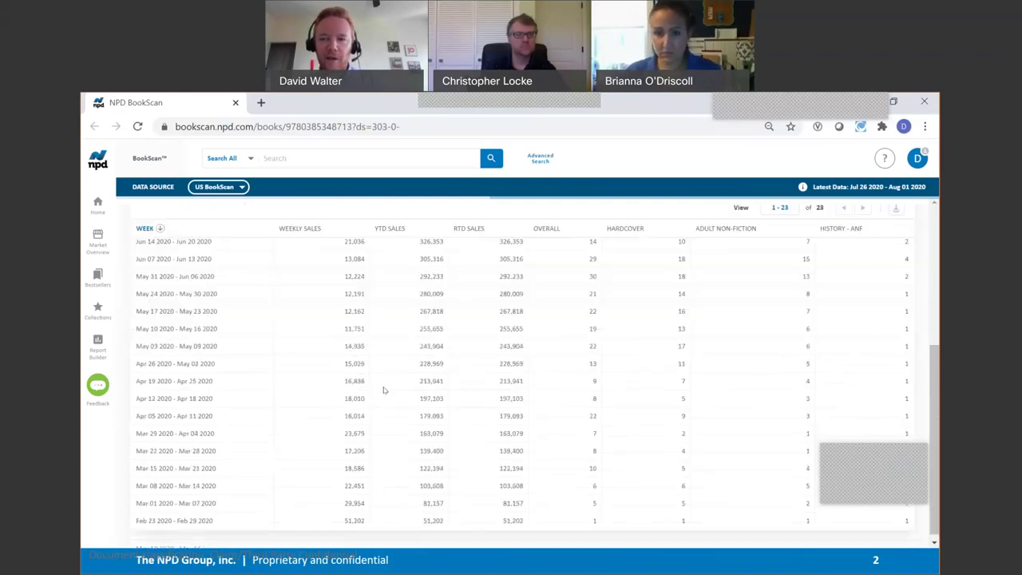
scroll(384, 390, "up", 5)
key("alt+Tab")
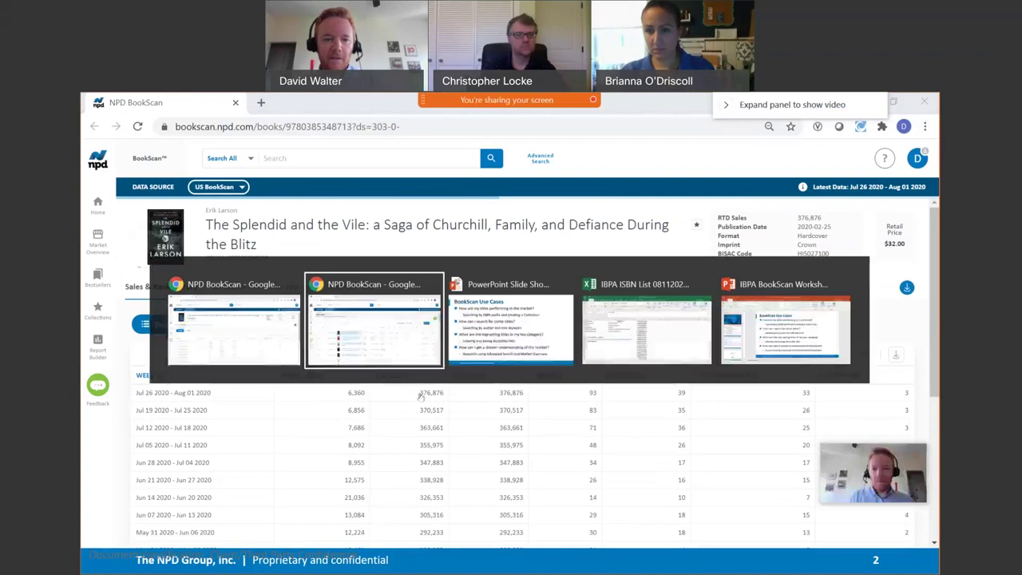
scroll(455, 376, "down", 2)
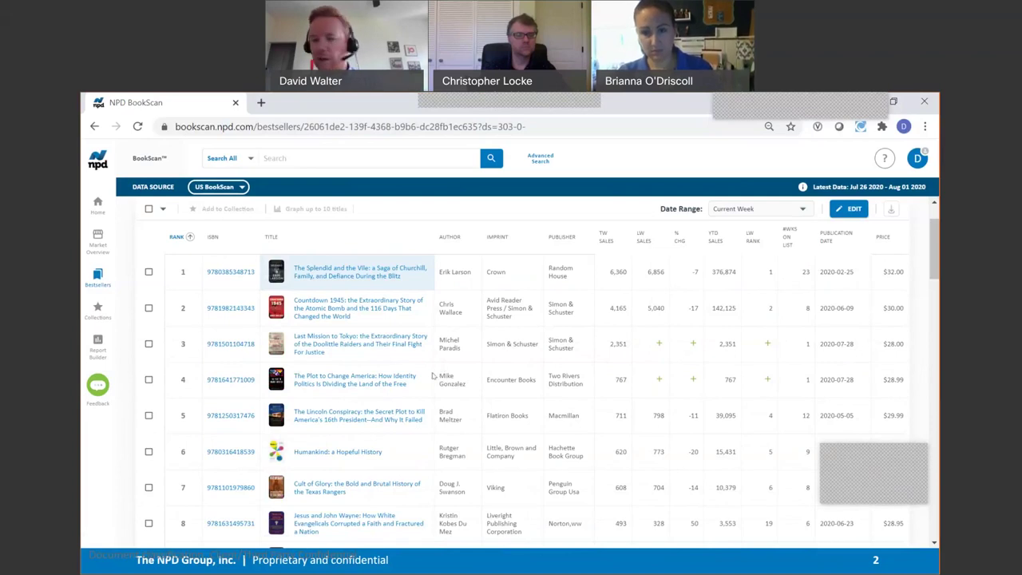
scroll(432, 375, "up", 2)
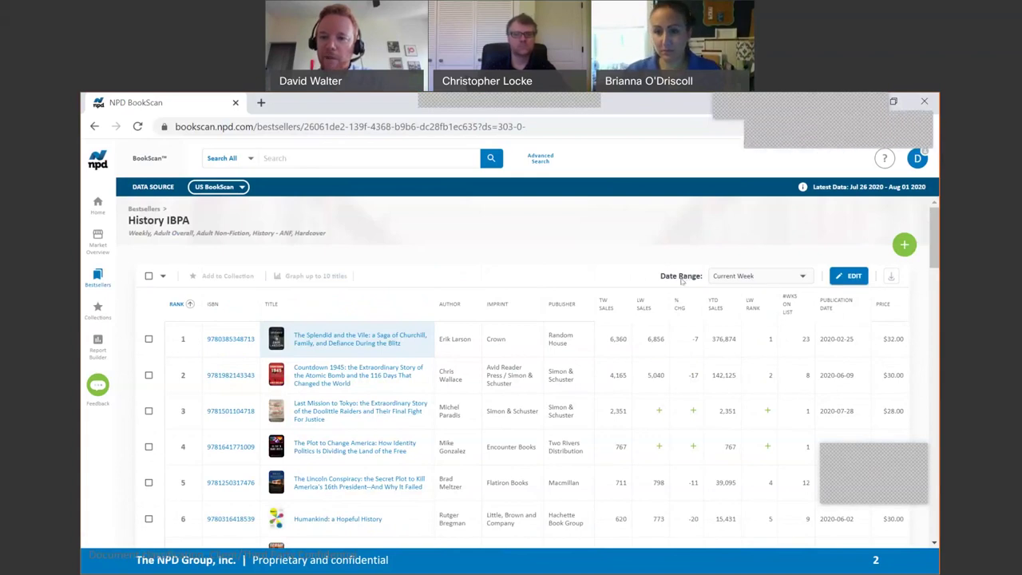
- Change the list's date range to the week of Dec 22 2019 - Dec 28 2019
left_click(805, 279)
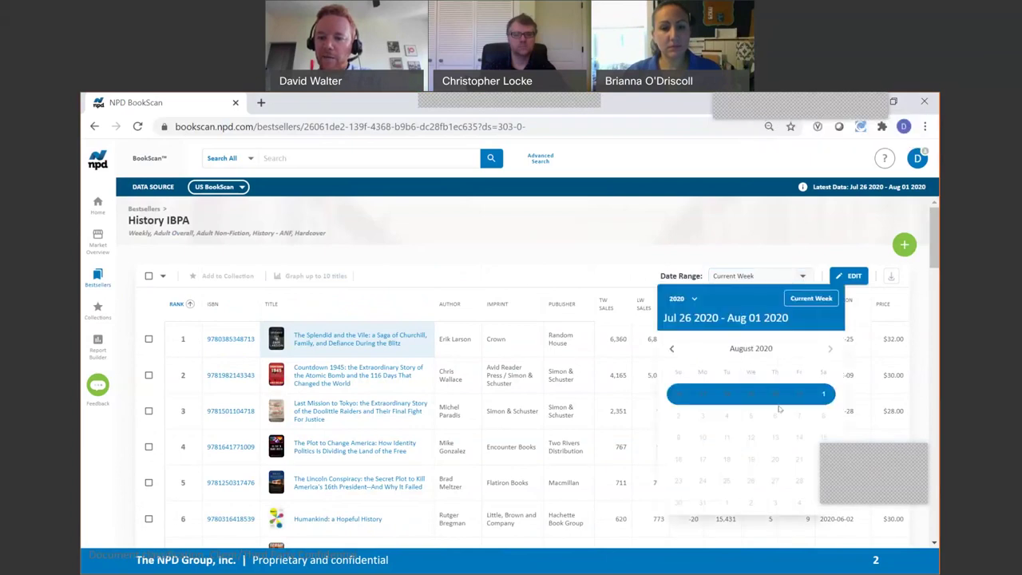
left_click(695, 300)
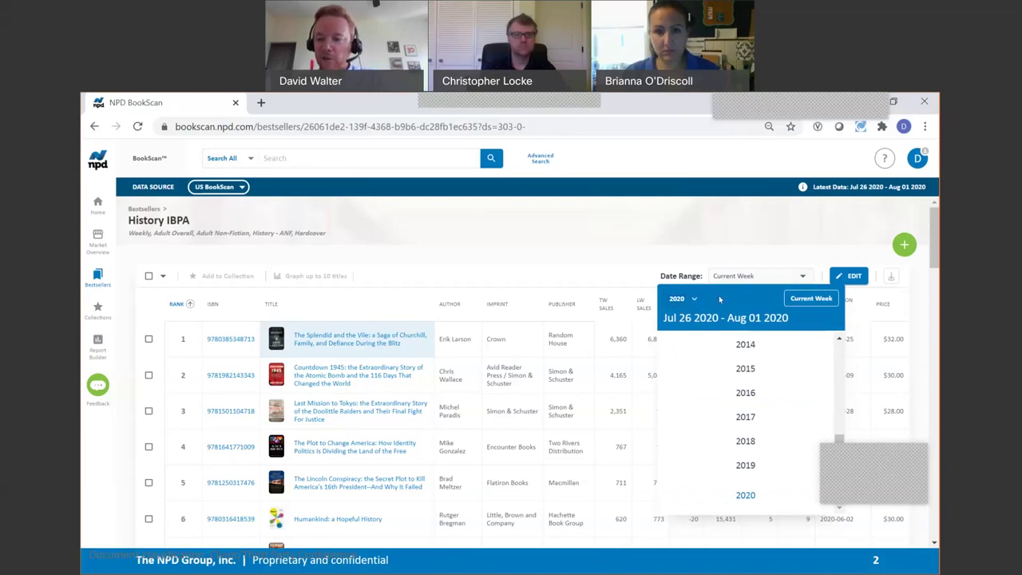
left_click(746, 466)
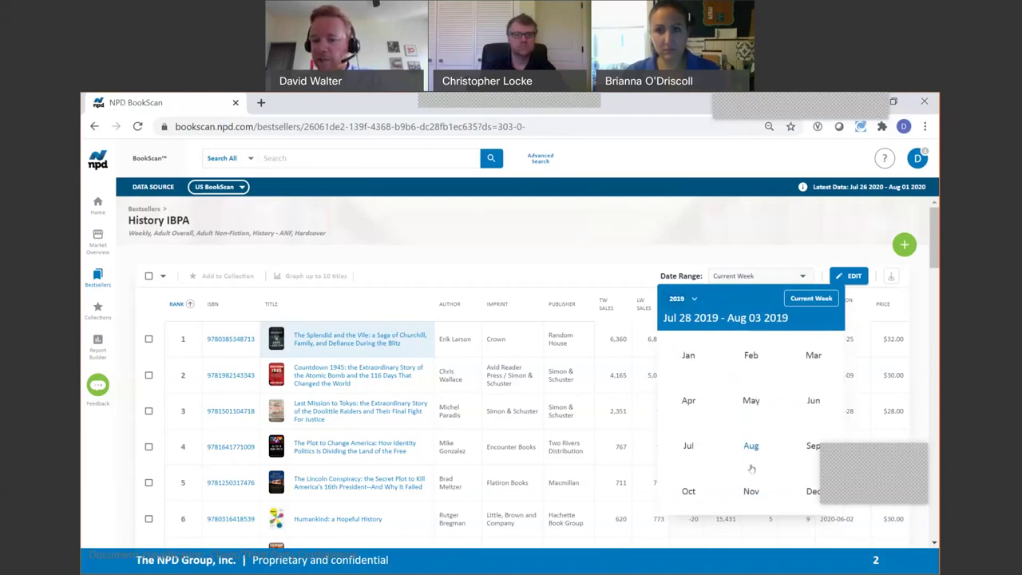
left_click(813, 493)
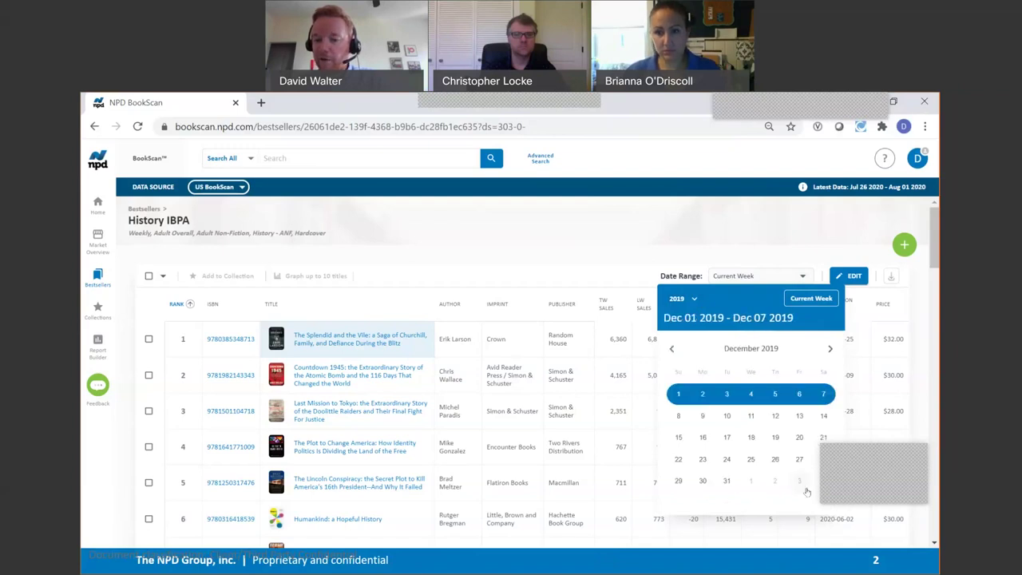
left_click(678, 459)
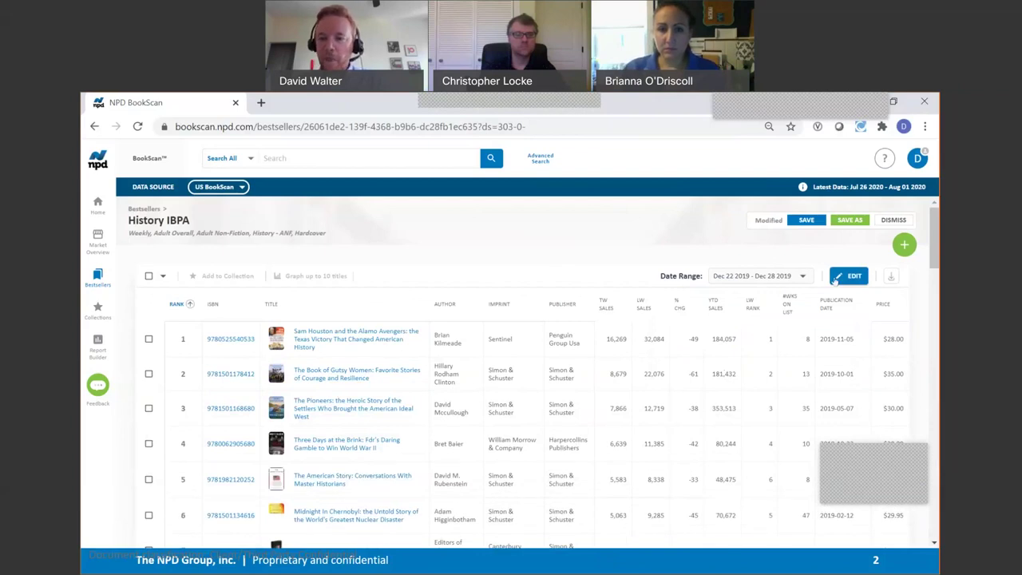
left_click(809, 283)
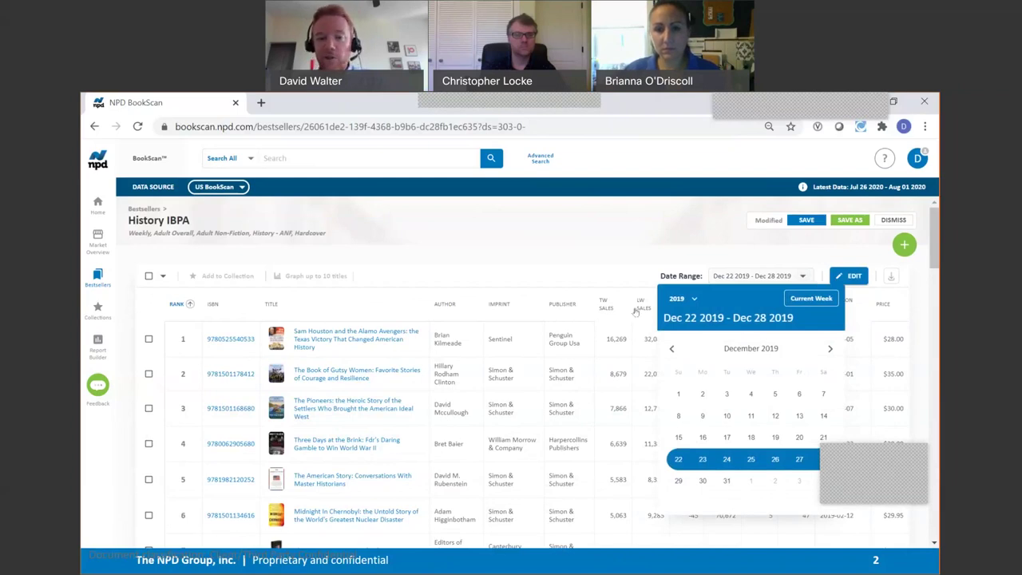
left_click(556, 283)
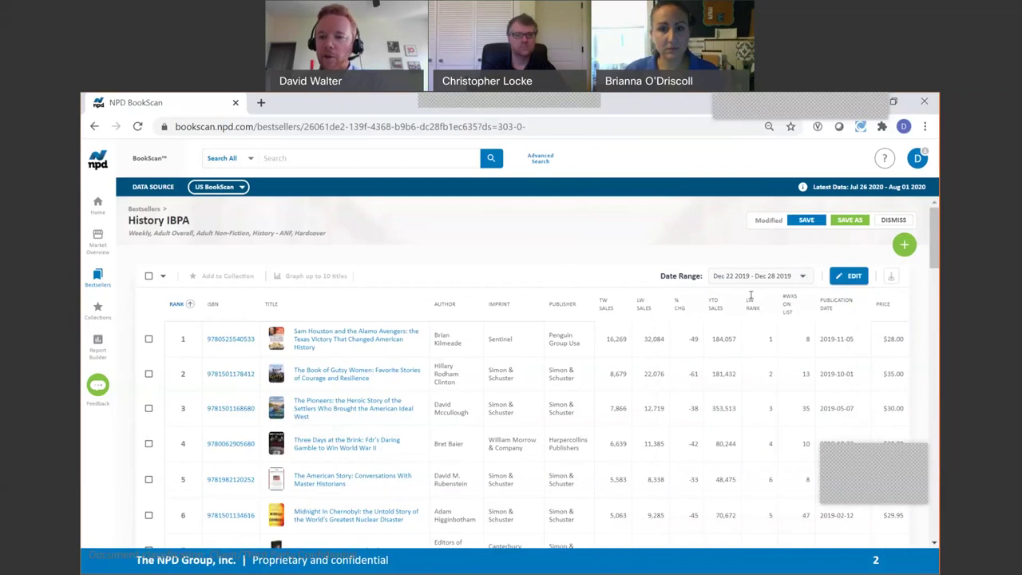
- Edit the History IBPA list's format to Trade Paperback and vintage to Front List, applying the changes for one-time viewing without saving
left_click(847, 276)
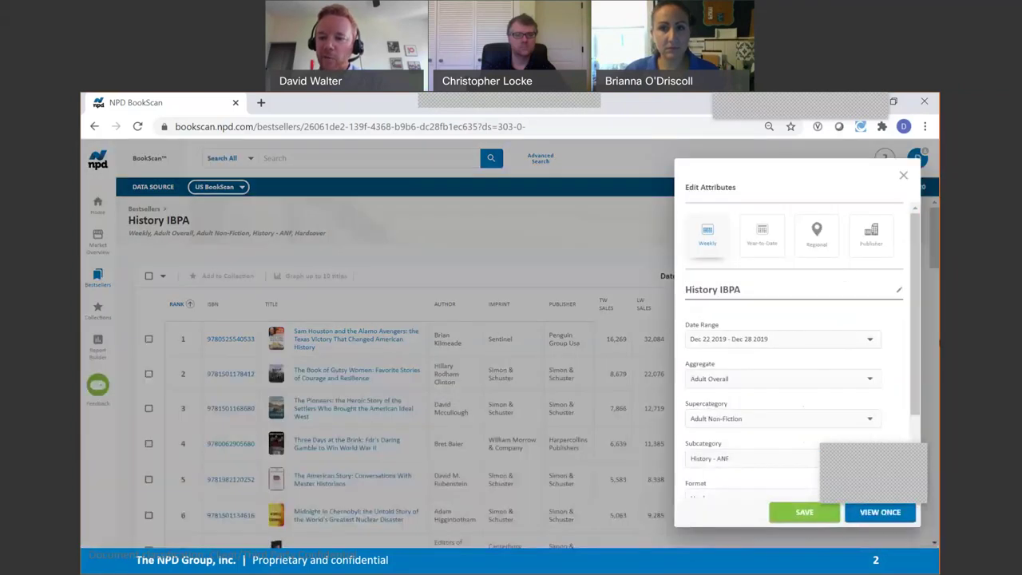
scroll(727, 223, "down", 1)
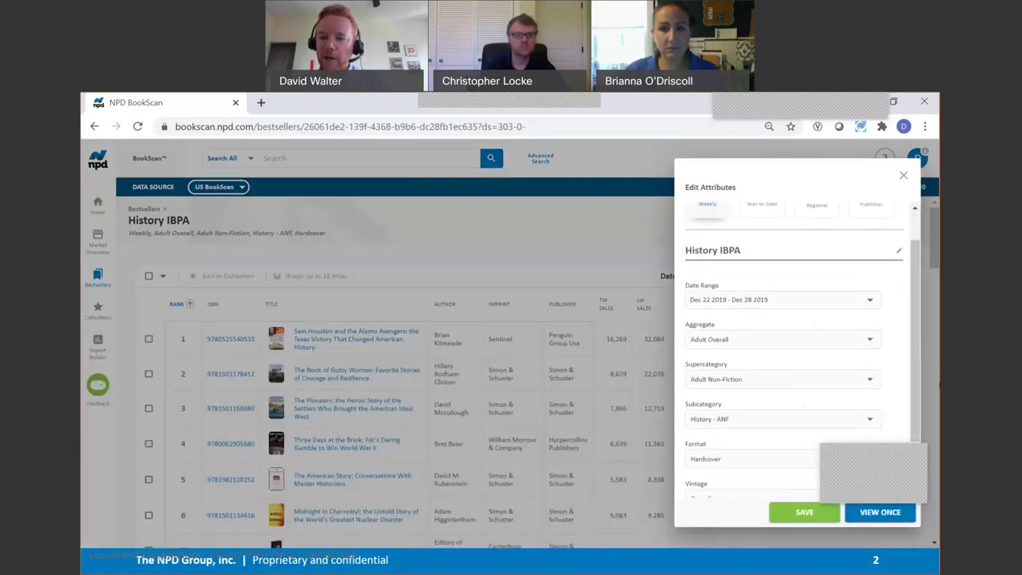
scroll(913, 368, "down", 3)
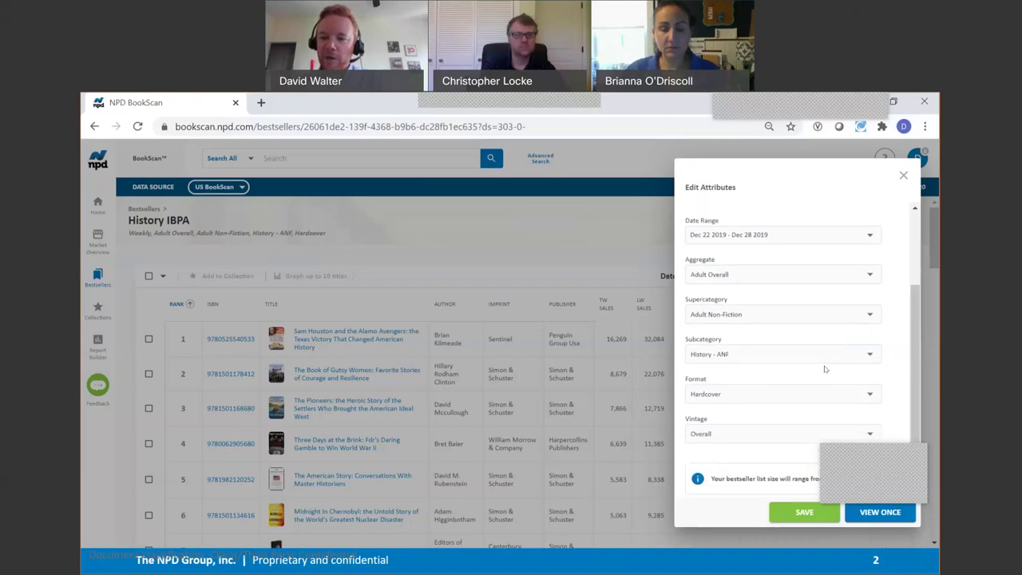
left_click(871, 393)
left_click(734, 463)
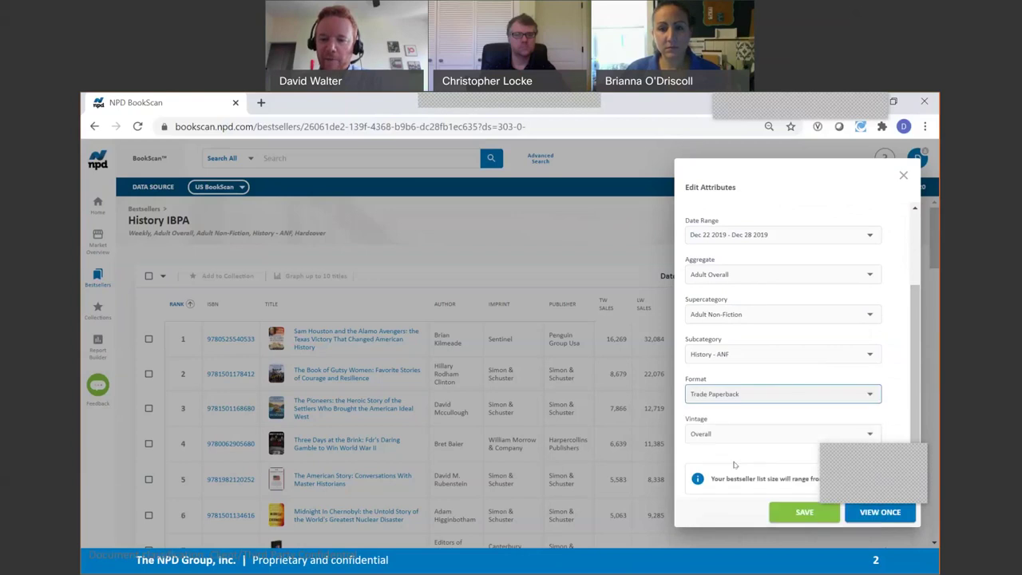
left_click(830, 434)
left_click(723, 460)
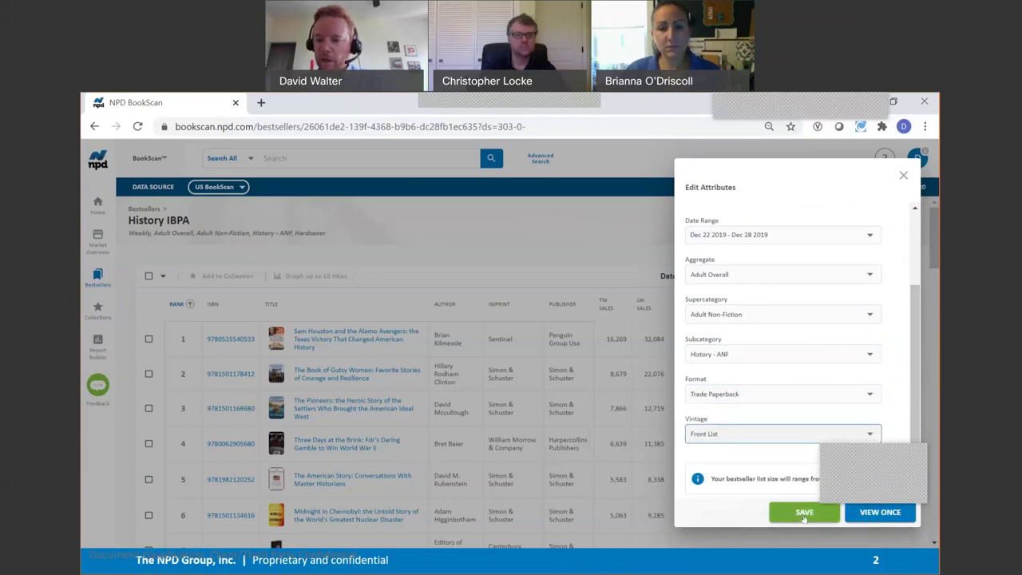
left_click(892, 517)
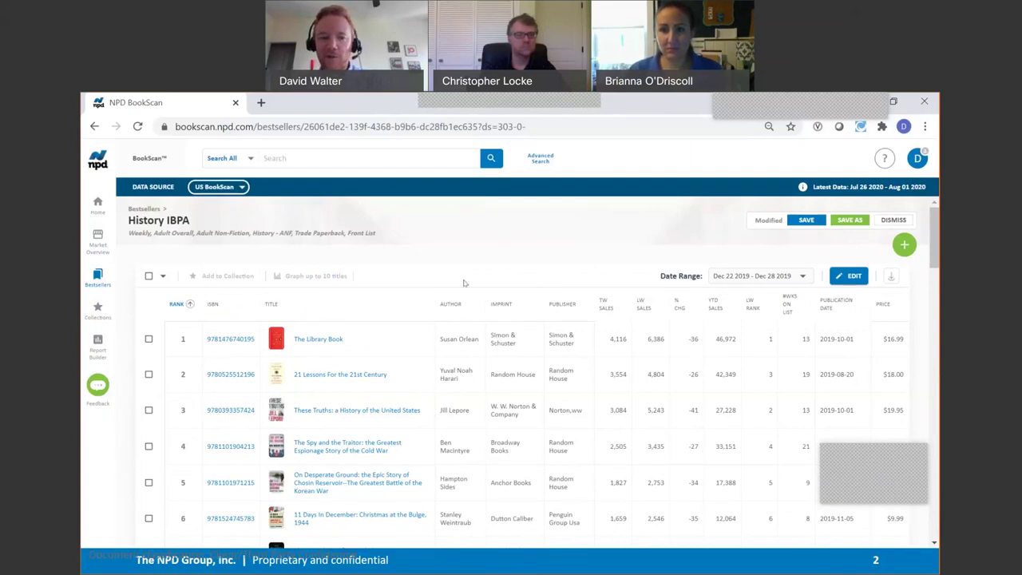
- Select the titles ranked 3, 6 and 9: These Truths, 11 Days In December and The Soul of America
scroll(464, 283, "down", 1)
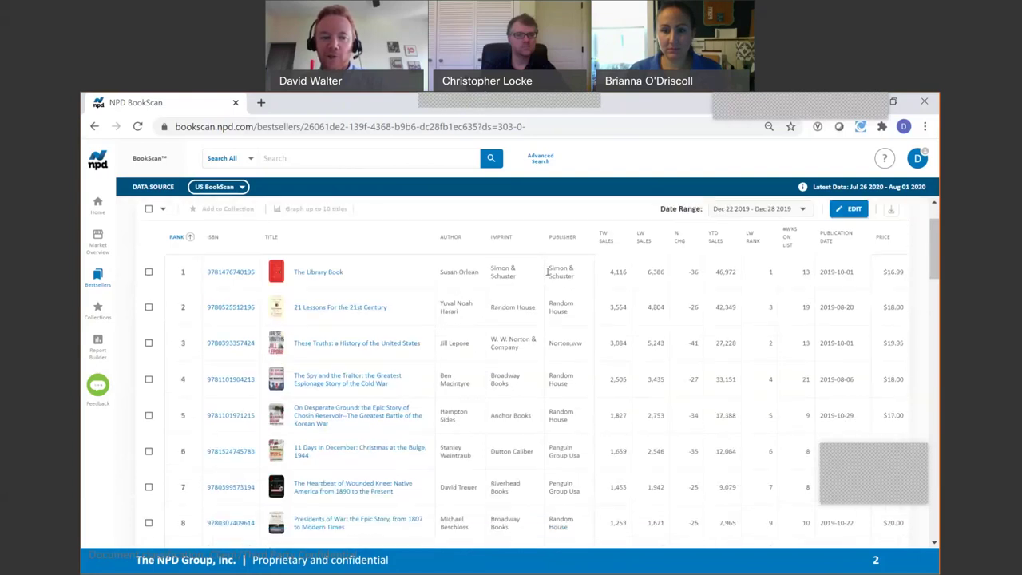
left_click(148, 342)
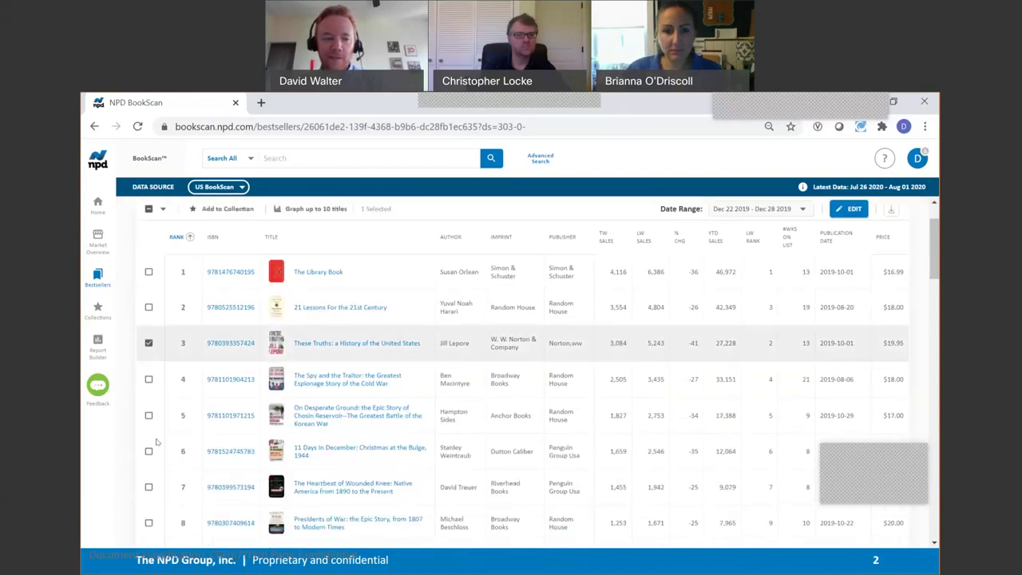
left_click(149, 452)
scroll(232, 431, "down", 2)
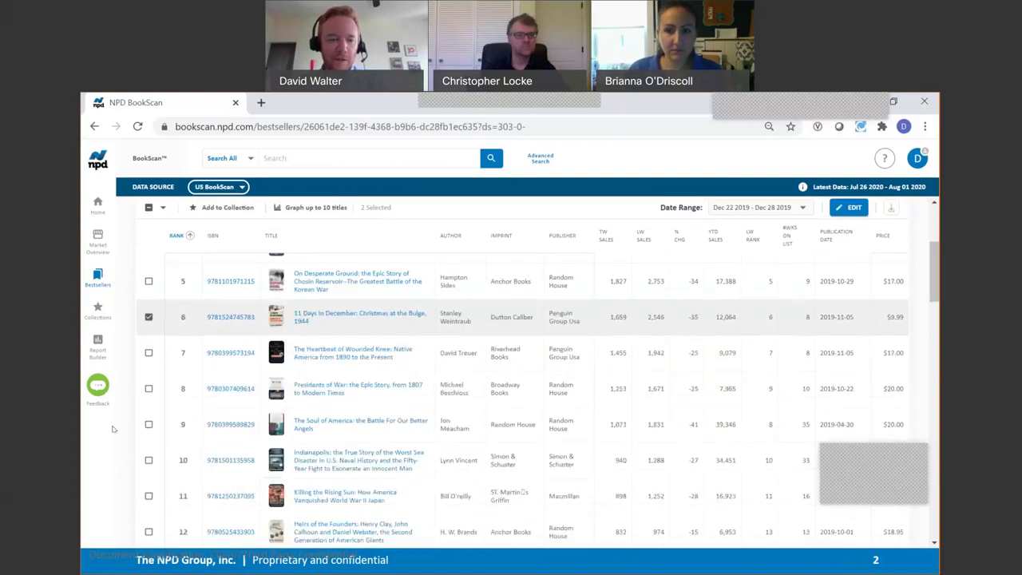
left_click(148, 426)
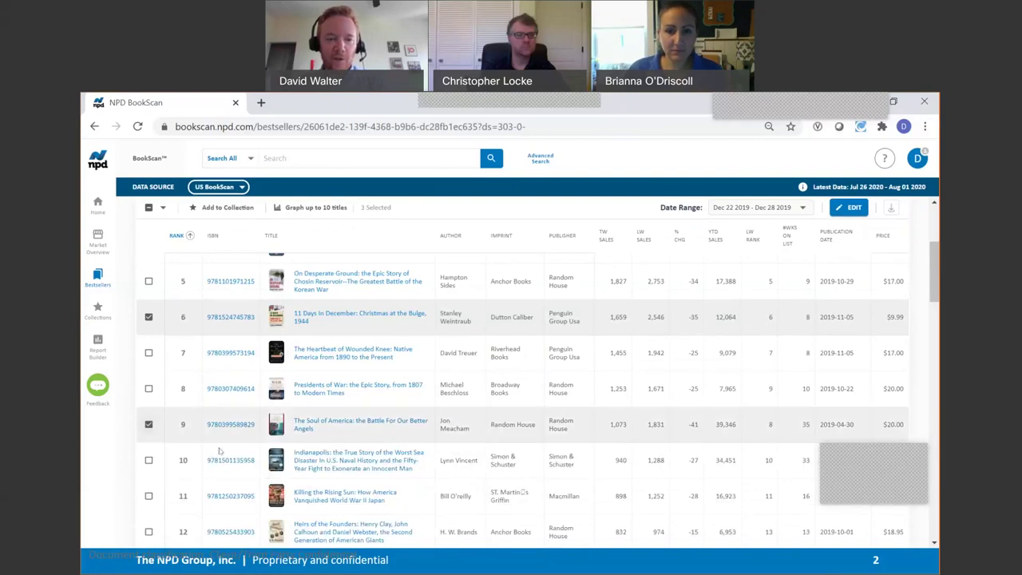
- Export only the selected rows of the History IBPA list to a spreadsheet
scroll(220, 452, "up", 3)
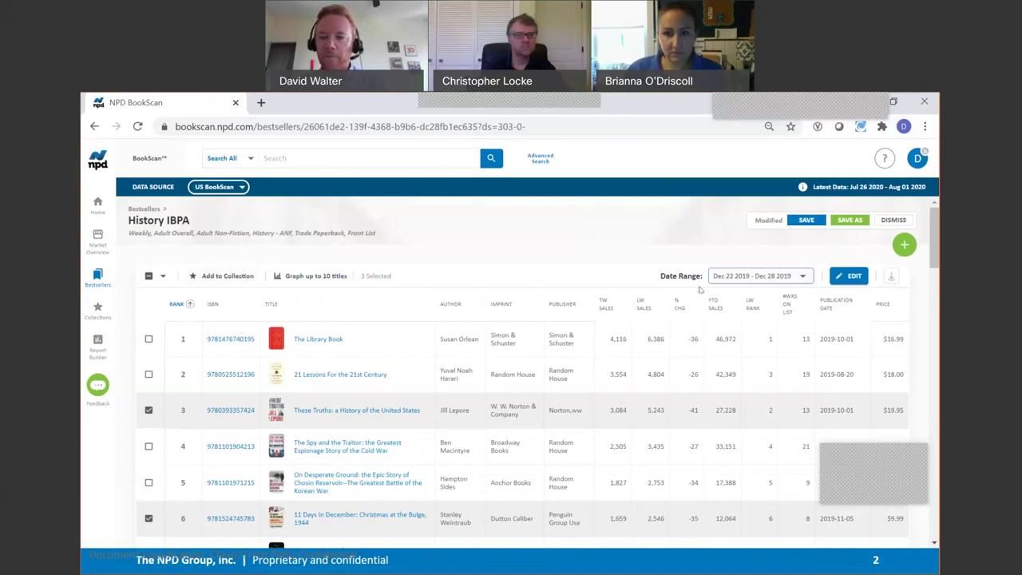
left_click(894, 277)
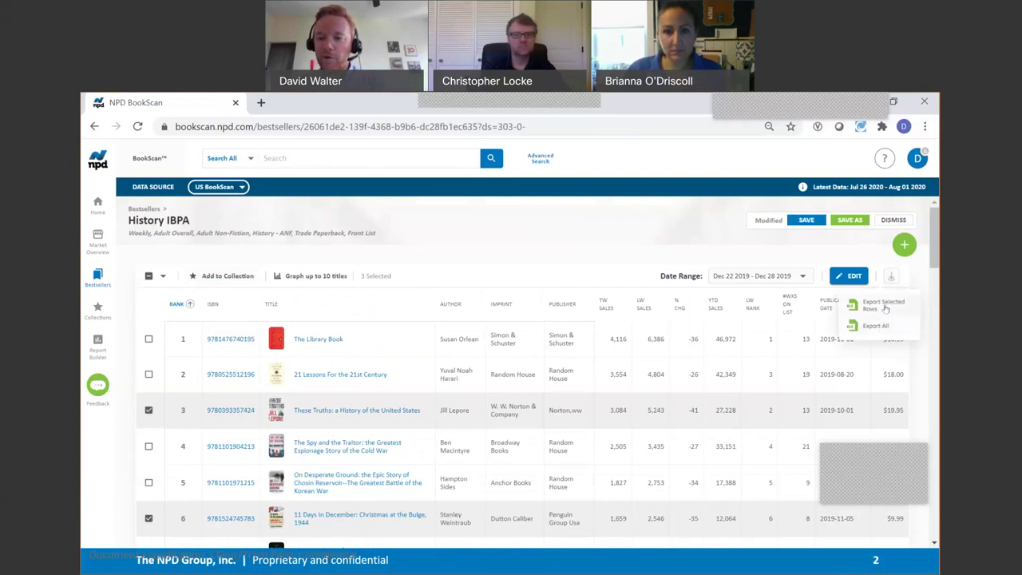
scroll(168, 421, "down", 3)
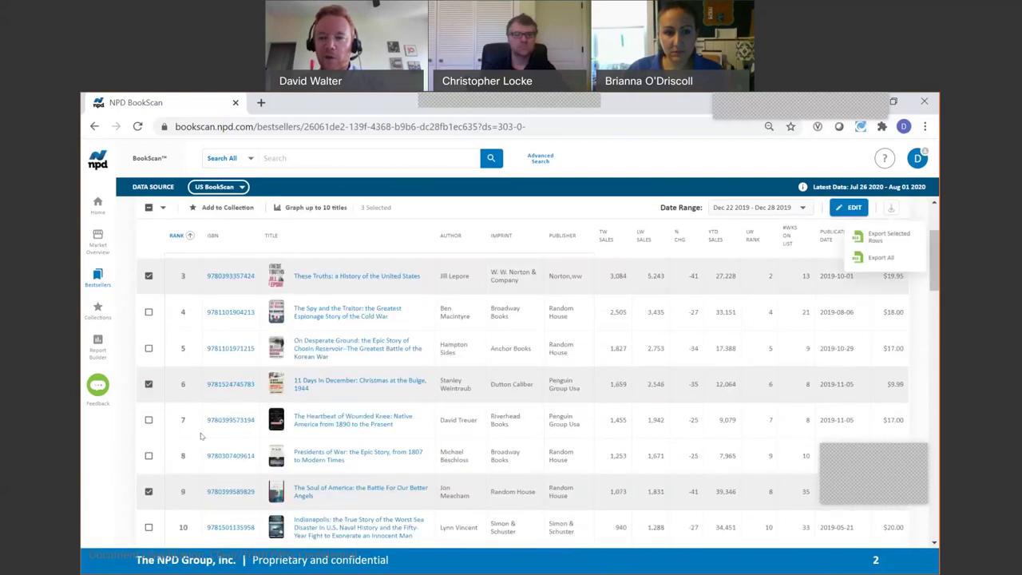
scroll(586, 292, "up", 3)
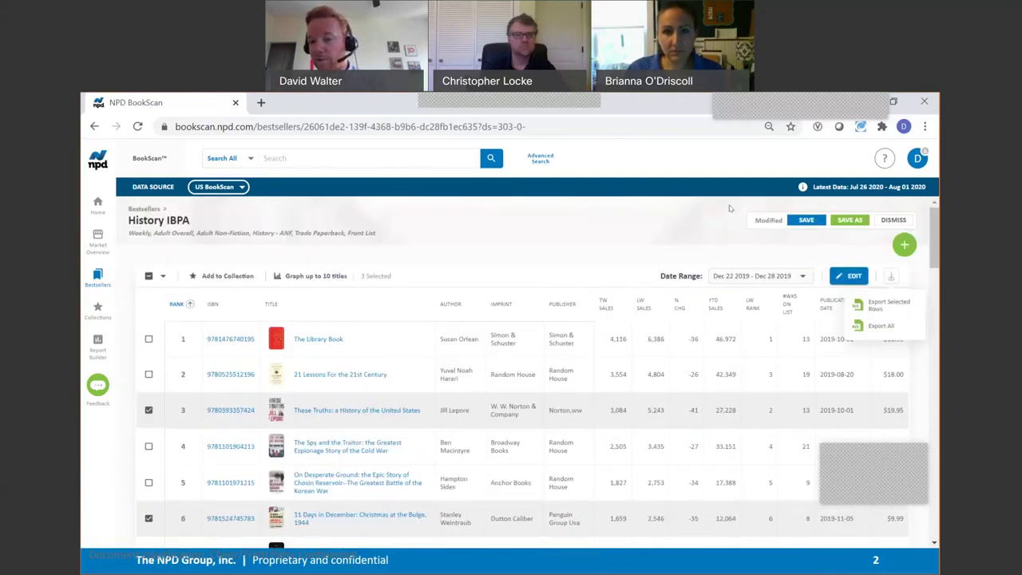
left_click(886, 306)
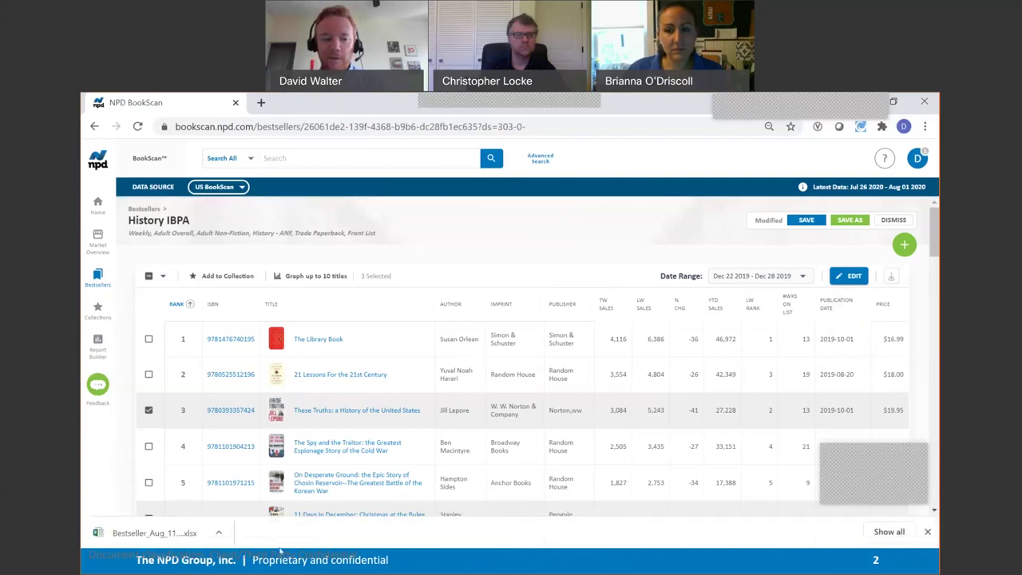
- Open the exported bestseller workbook in Excel, examine its list attributes and title rows, and return to BookScan in the browser
left_click(152, 533)
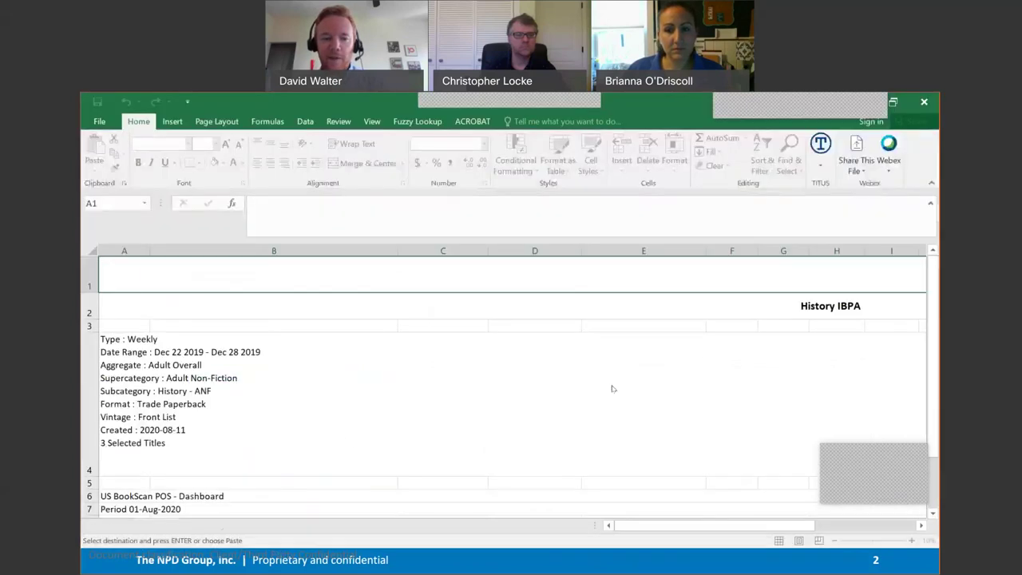
scroll(349, 440, "down", 3)
scroll(404, 348, "up", 1)
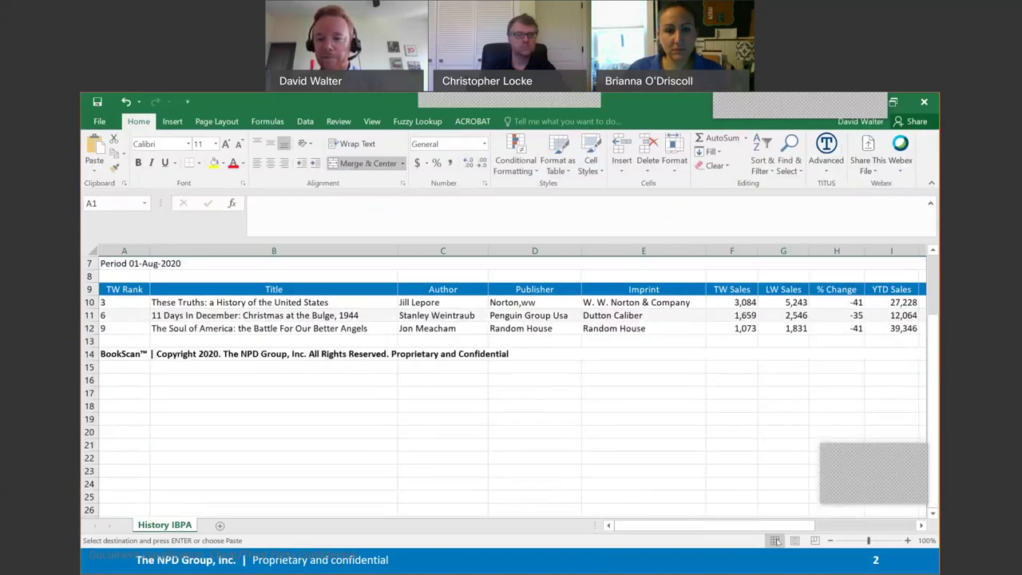
mouse_move(723, 525)
left_mouse_down()
mouse_move(750, 525)
mouse_move(734, 525)
left_mouse_up()
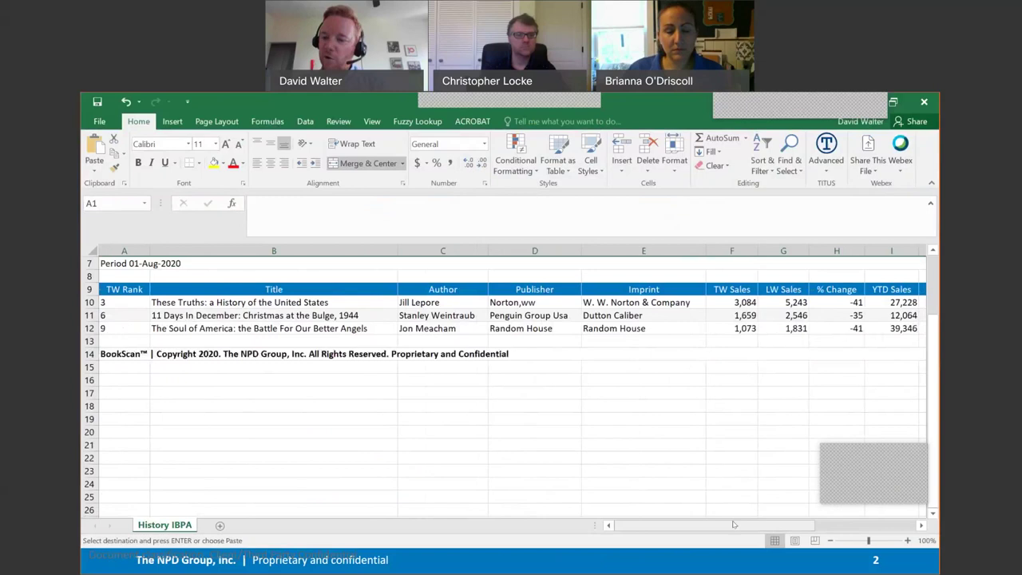
scroll(708, 456, "up", 2)
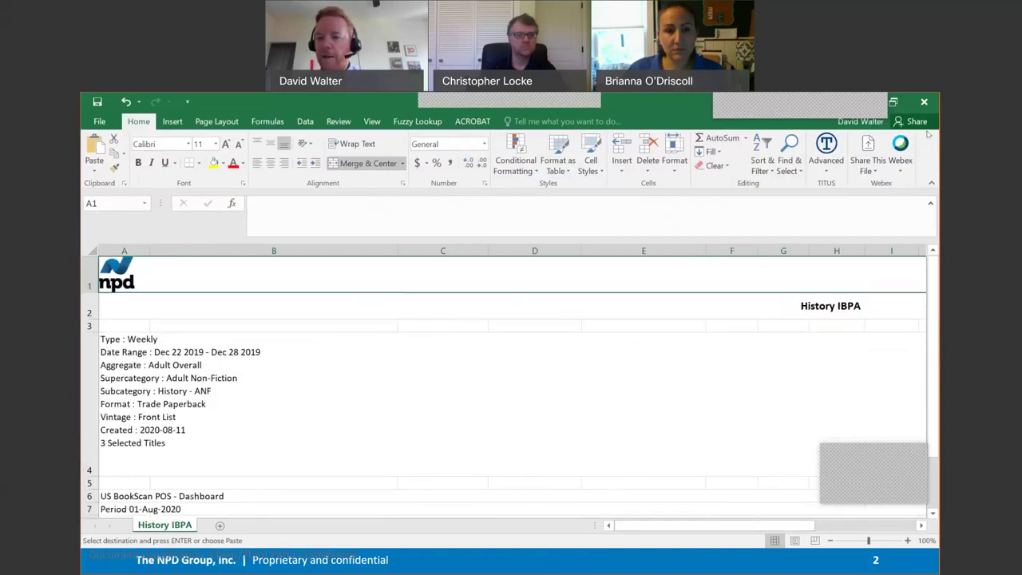
key("alt+Tab")
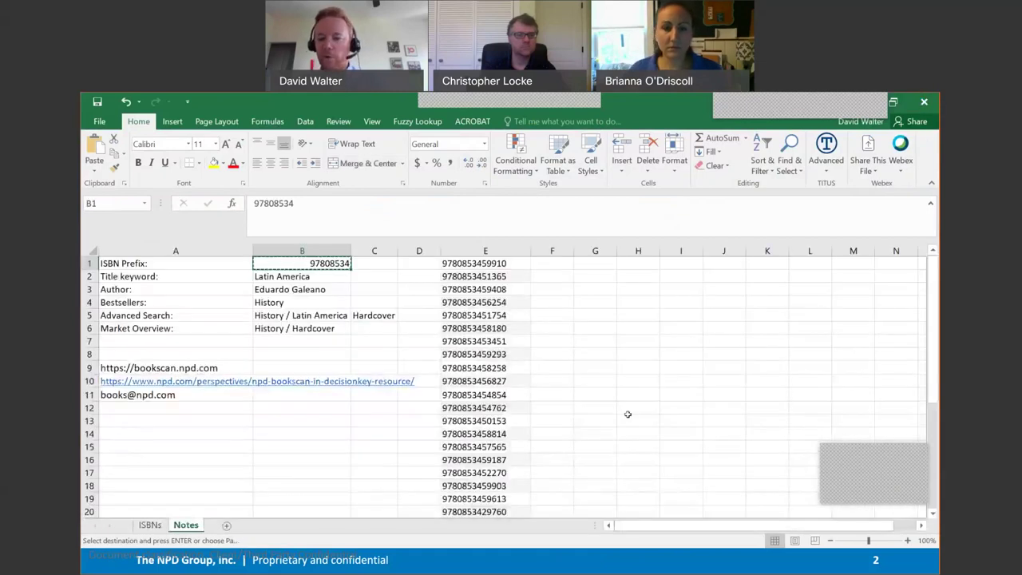
key("alt+Tab")
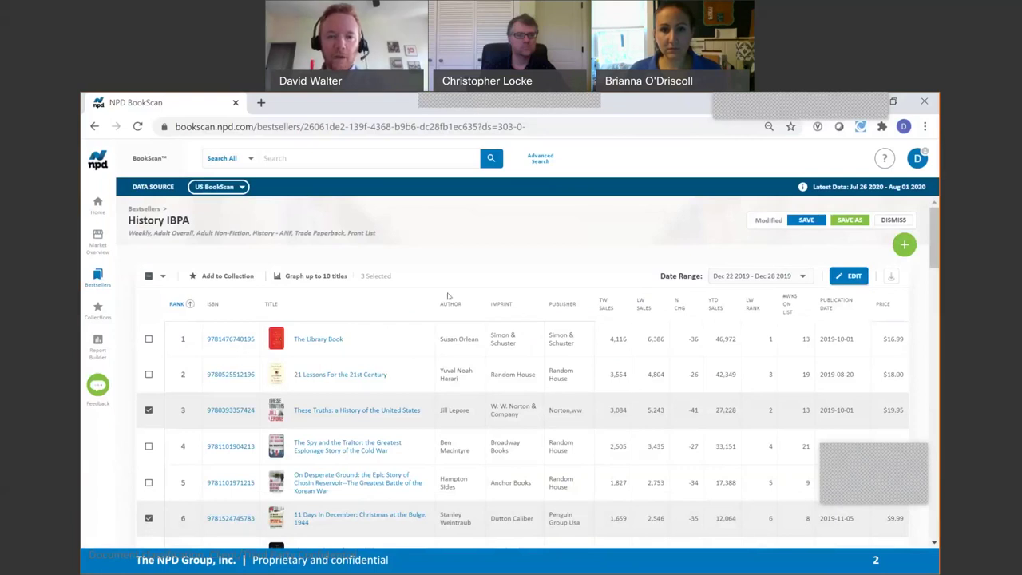
- Switch to the BookScan Use Cases slide to review it, and return to the History IBPA list in the browser
key("alt+Tab")
key("alt+Tab")
key("alt+Tab")
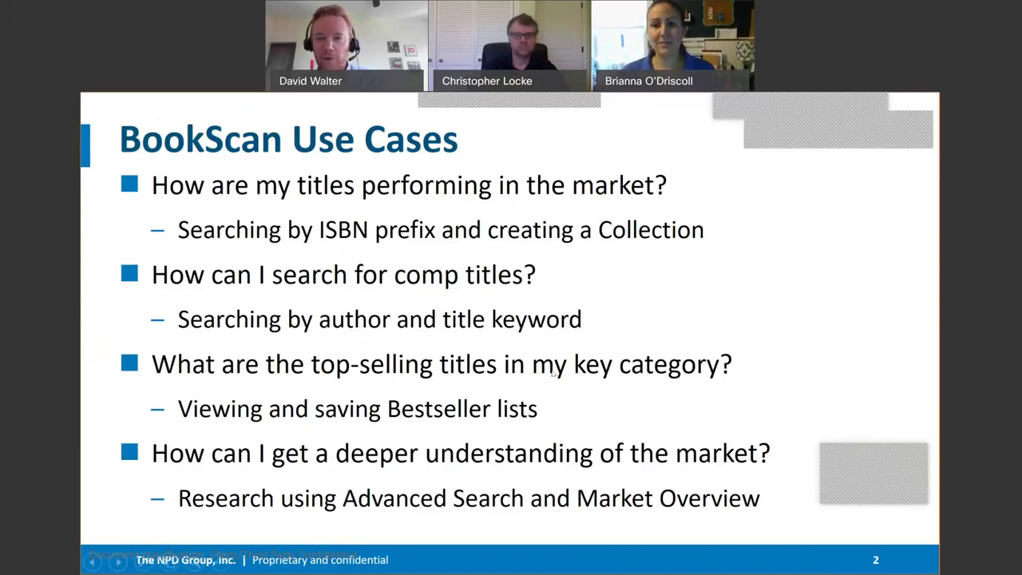
key("alt+Tab")
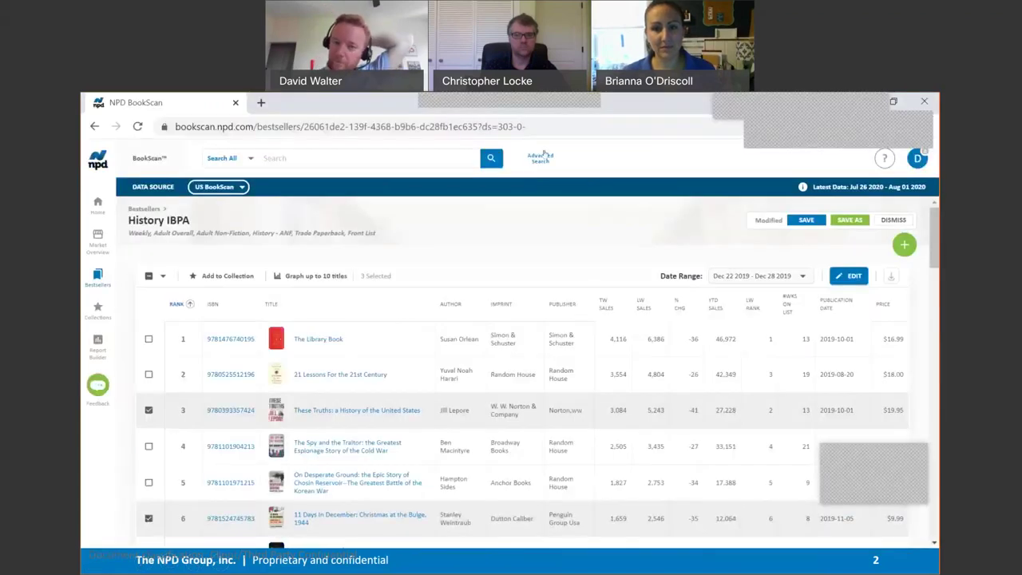
- Start a filtered advanced search with BISAC Level 2 set to History / Latin America and the format set to Hardcover
left_click(540, 163)
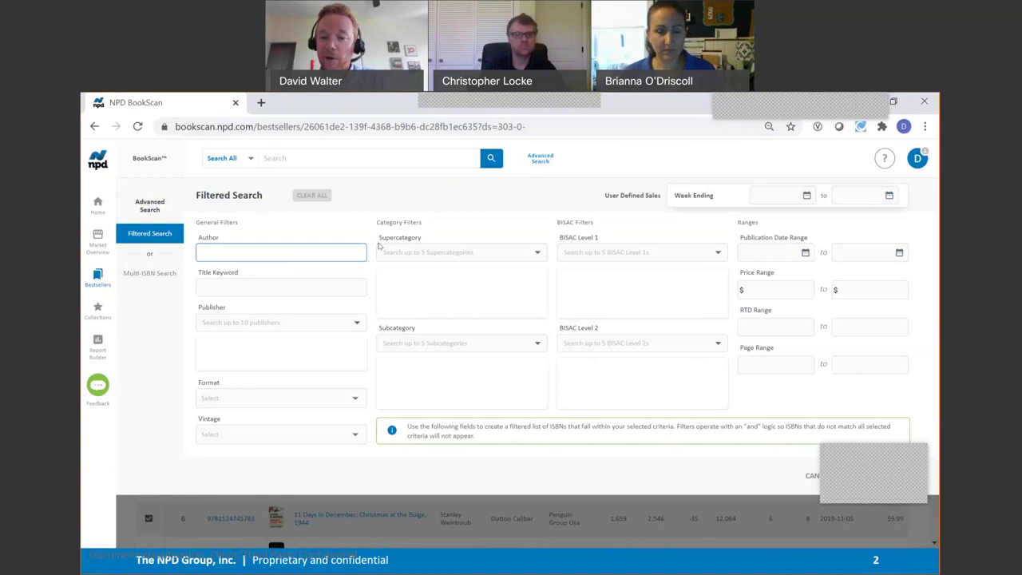
left_click(595, 343)
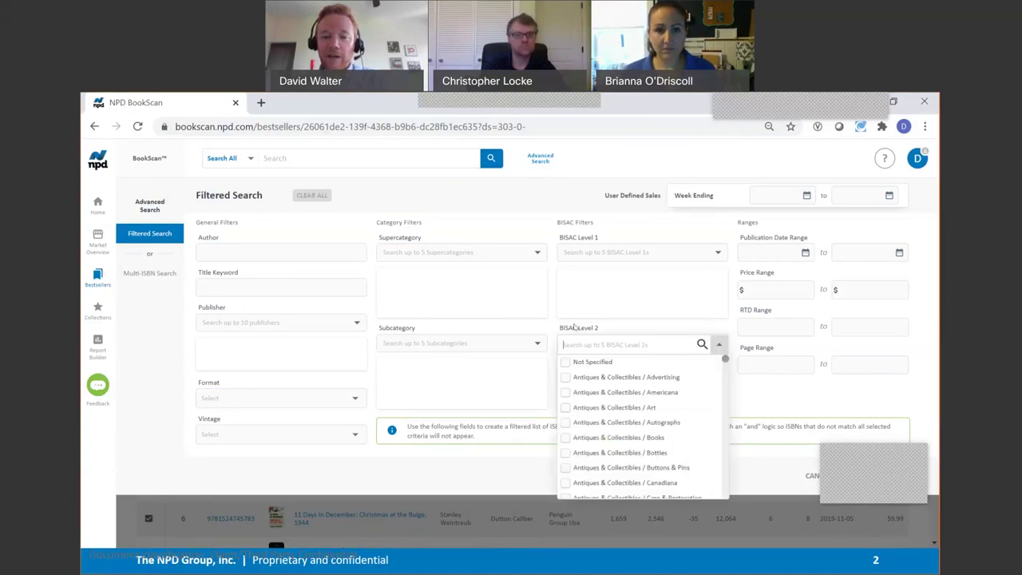
type("latin")
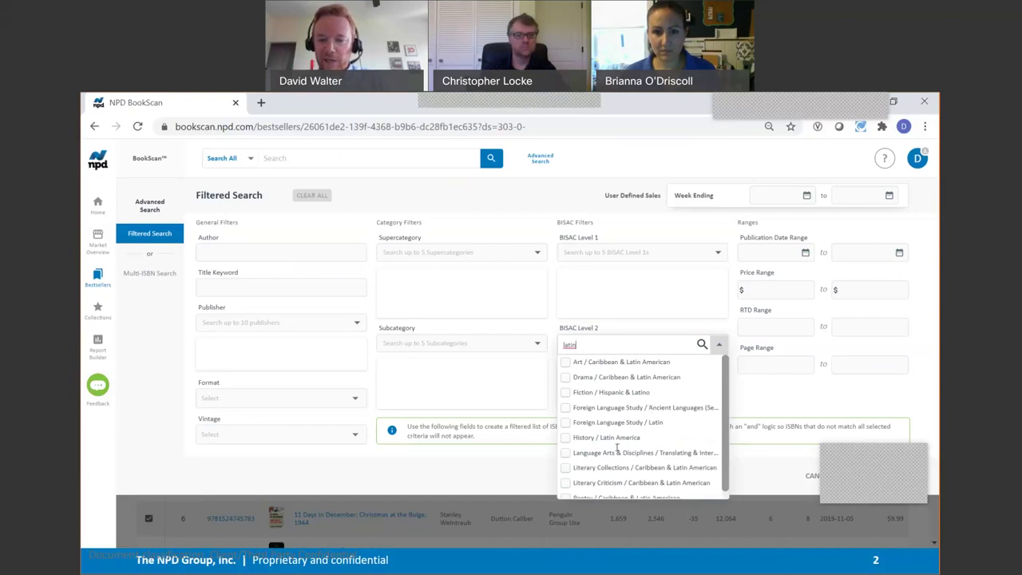
left_click(566, 438)
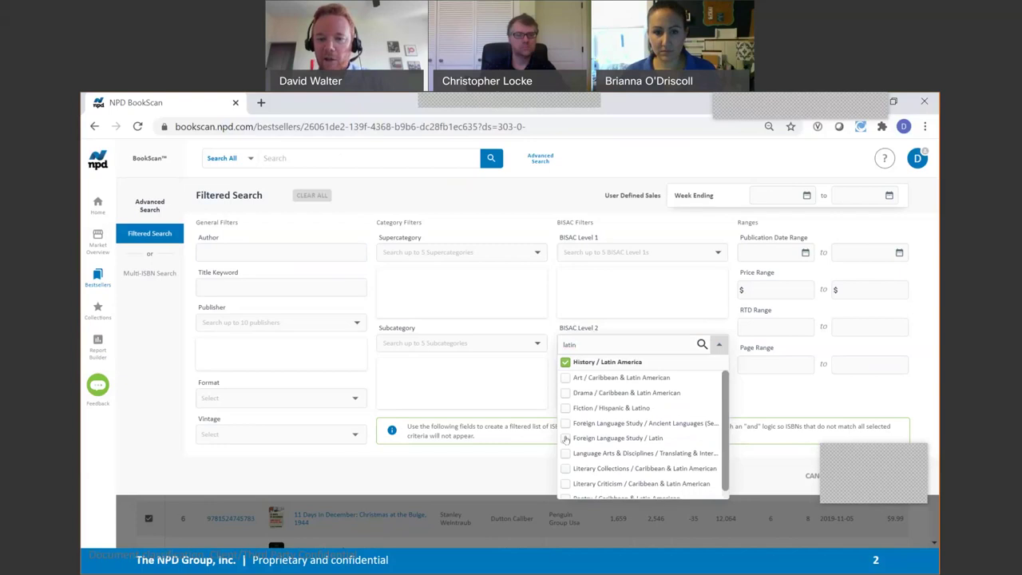
left_click(535, 425)
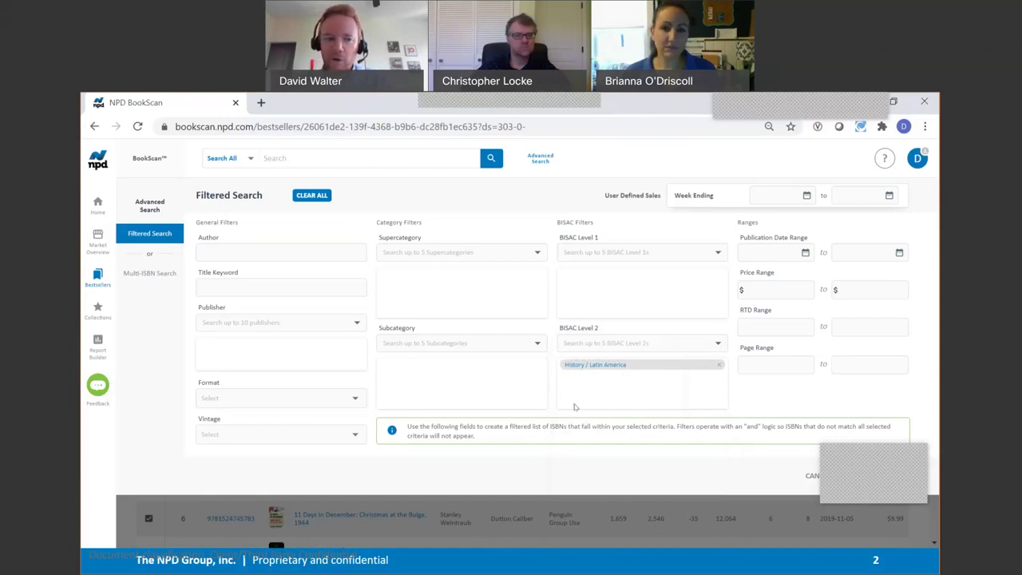
left_click(357, 398)
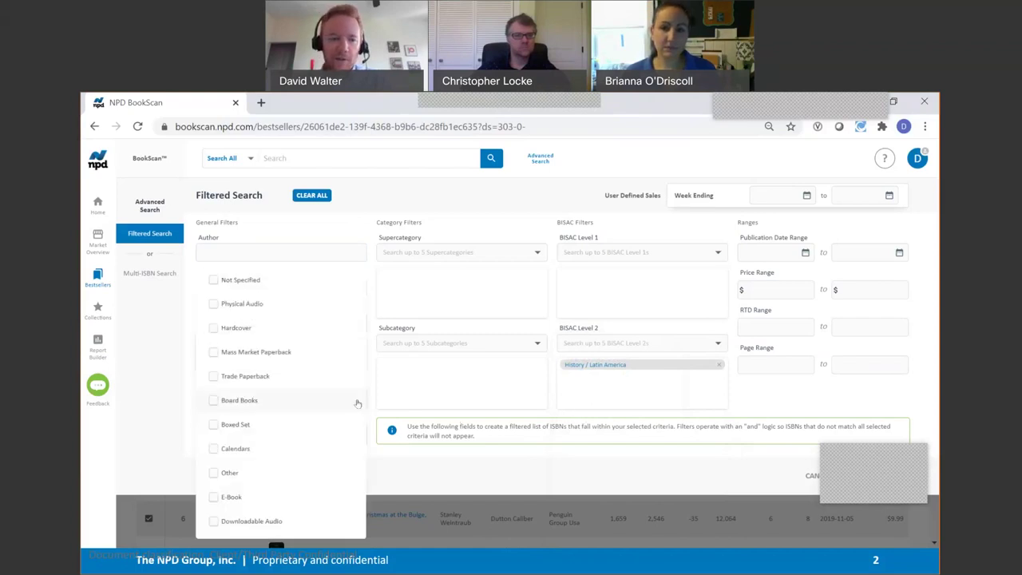
left_click(213, 327)
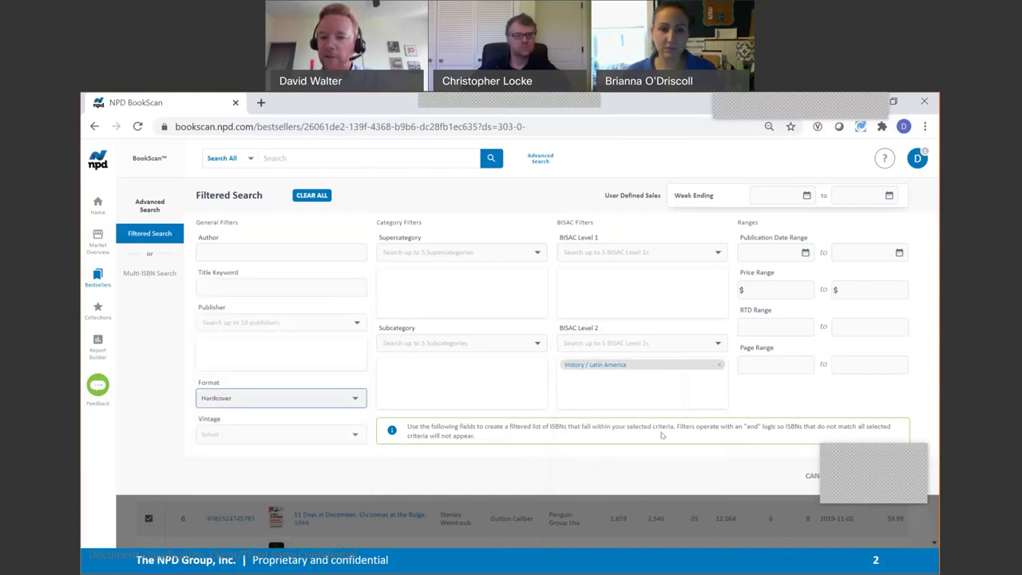
- Set the start of the search's publication date range to 01/01/2018
left_click(805, 253)
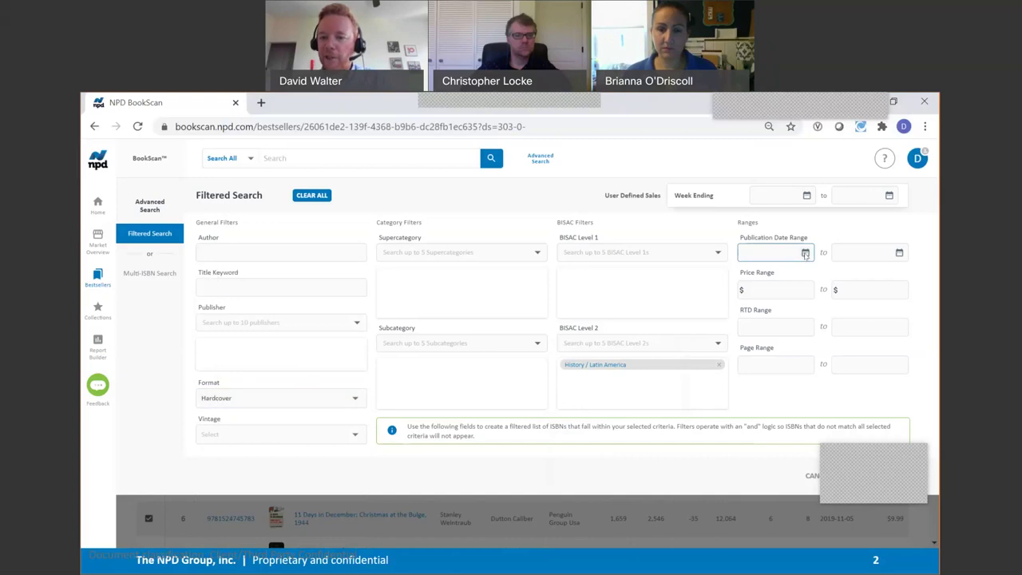
left_click(710, 277)
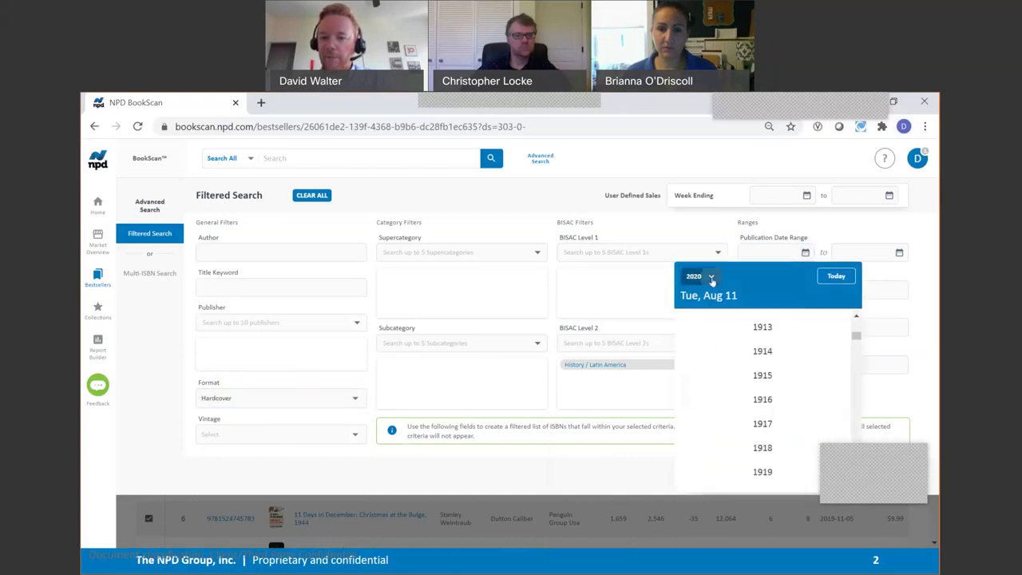
left_click(763, 350)
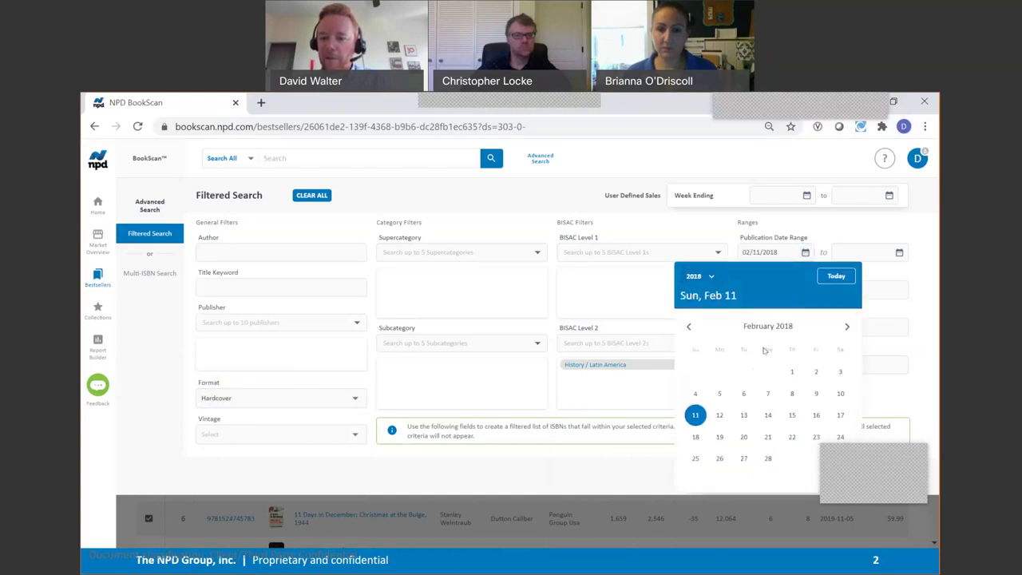
left_click(690, 327)
left_click(719, 371)
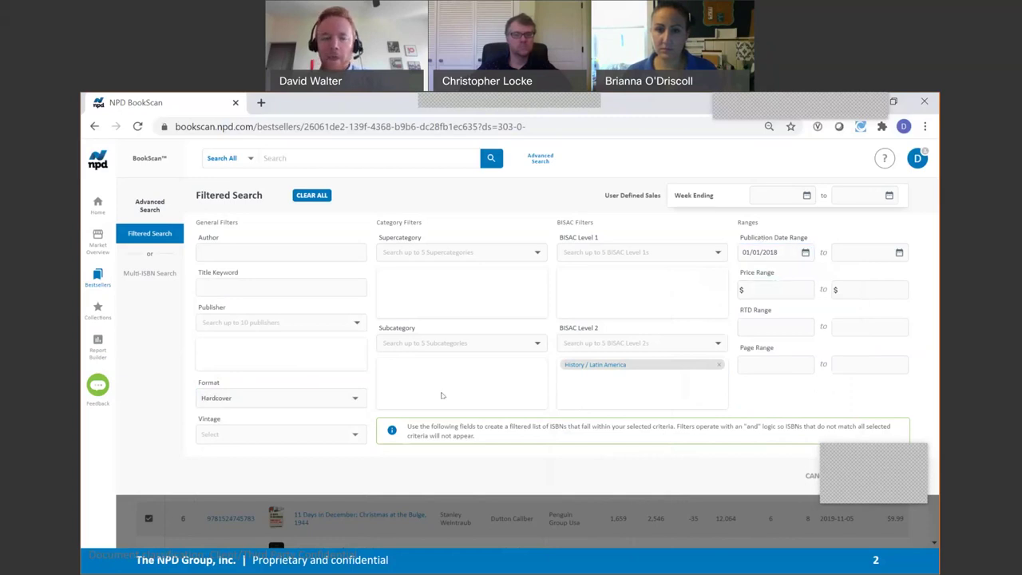
left_click(313, 257)
left_click(428, 343)
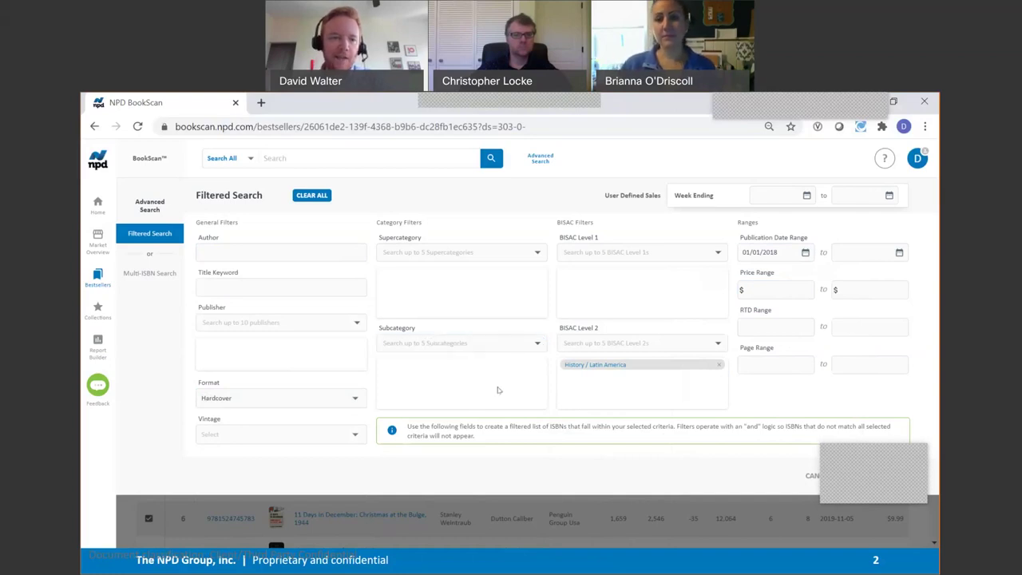
- Examine the general filters and the Supercategory and Subcategory options available for the filtered search
left_click(259, 248)
left_click(252, 281)
left_click(272, 321)
left_click(272, 414)
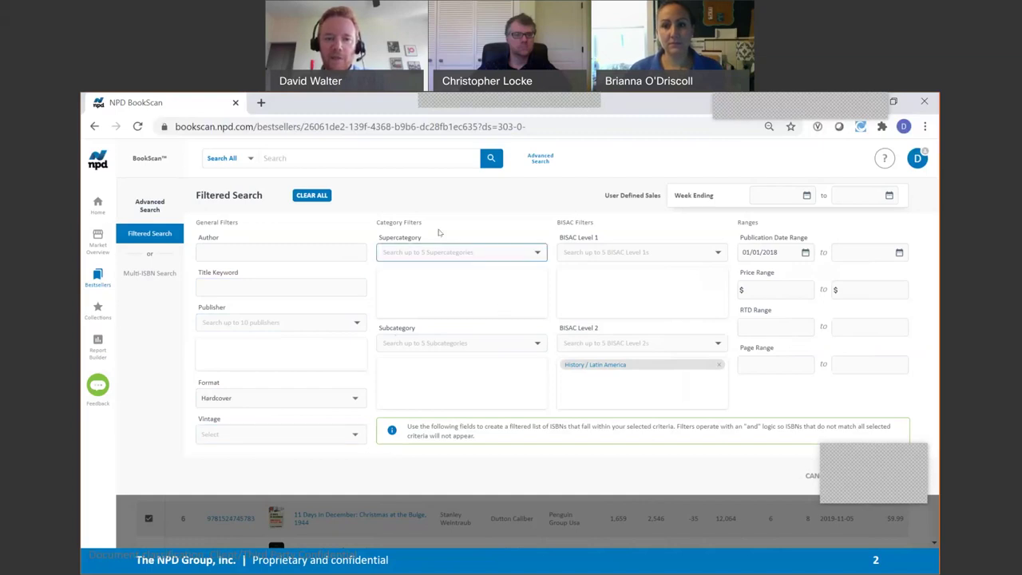
left_click(444, 341)
left_click(486, 251)
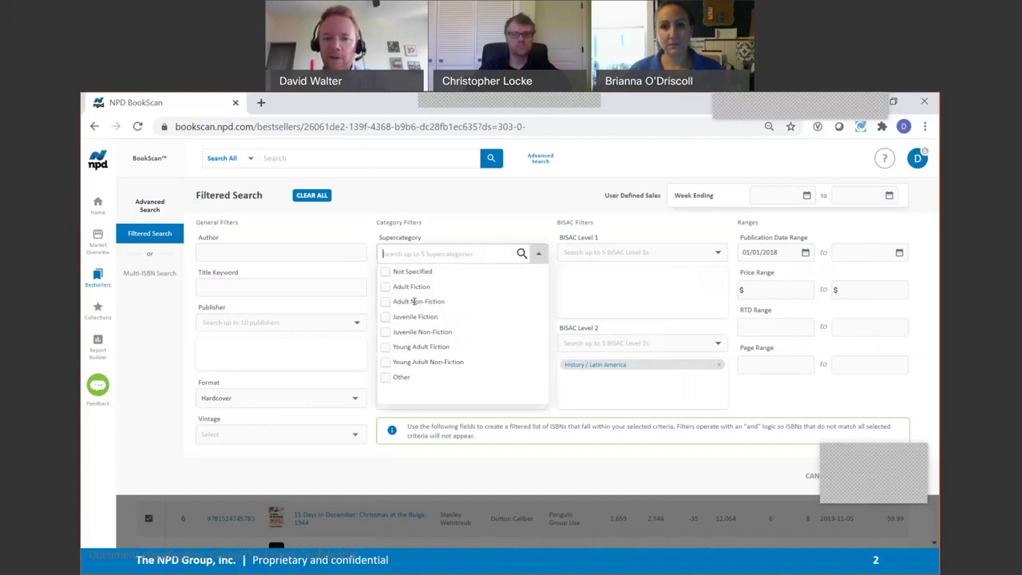
left_click(464, 223)
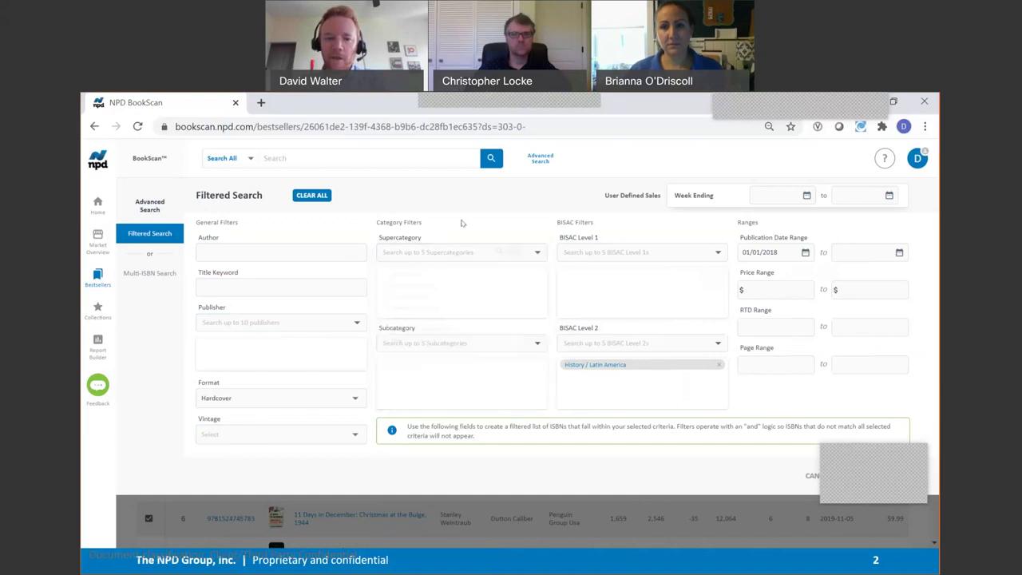
left_click(538, 344)
scroll(476, 405, "down", 3)
scroll(471, 416, "up", 4)
left_click(463, 226)
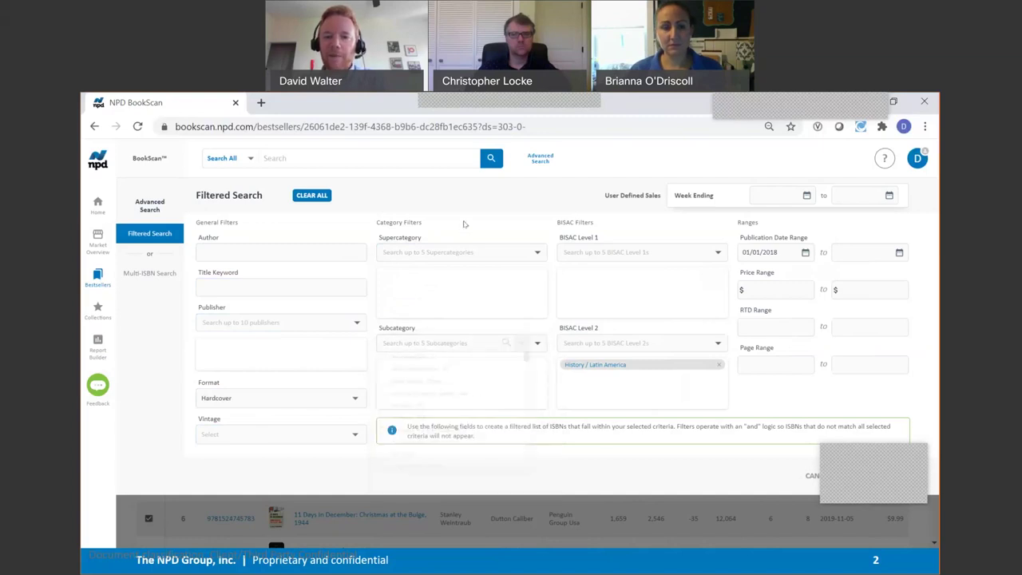
- Examine the BISAC Level 1 options and the RTD and page range fields of the filtered search
left_click(718, 256)
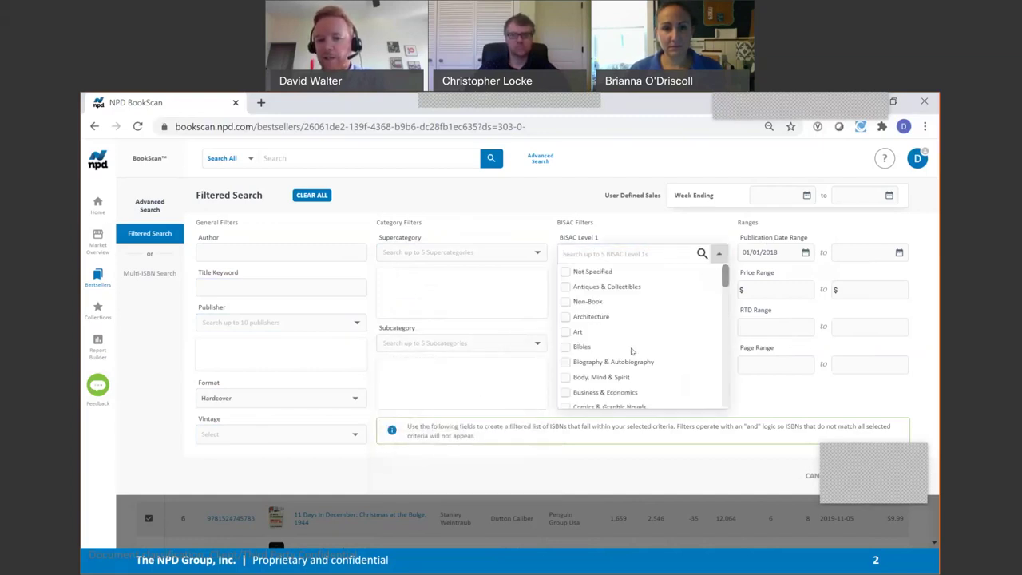
scroll(631, 350, "down", 2)
scroll(631, 350, "up", 3)
left_click(615, 234)
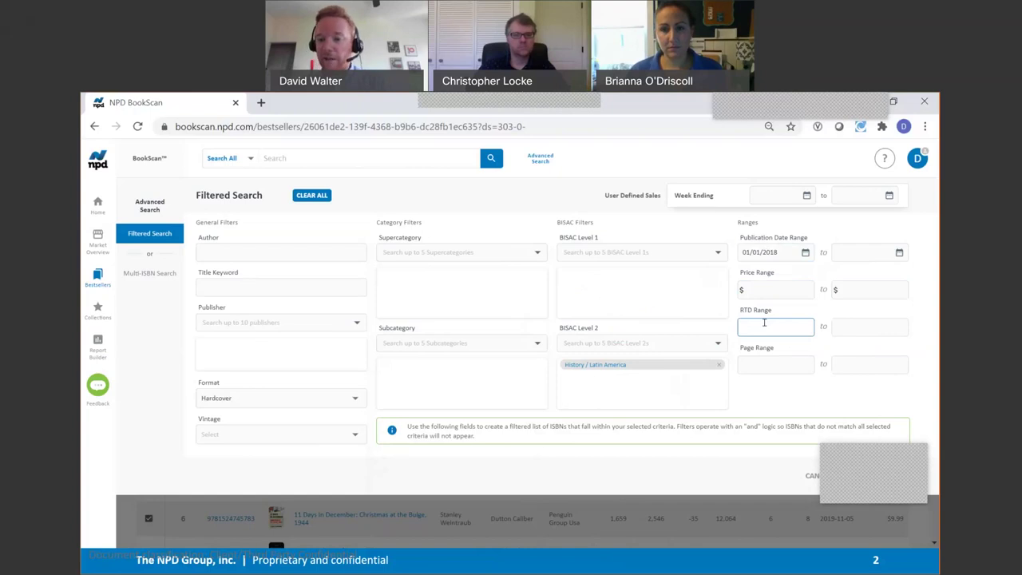
left_click(844, 326)
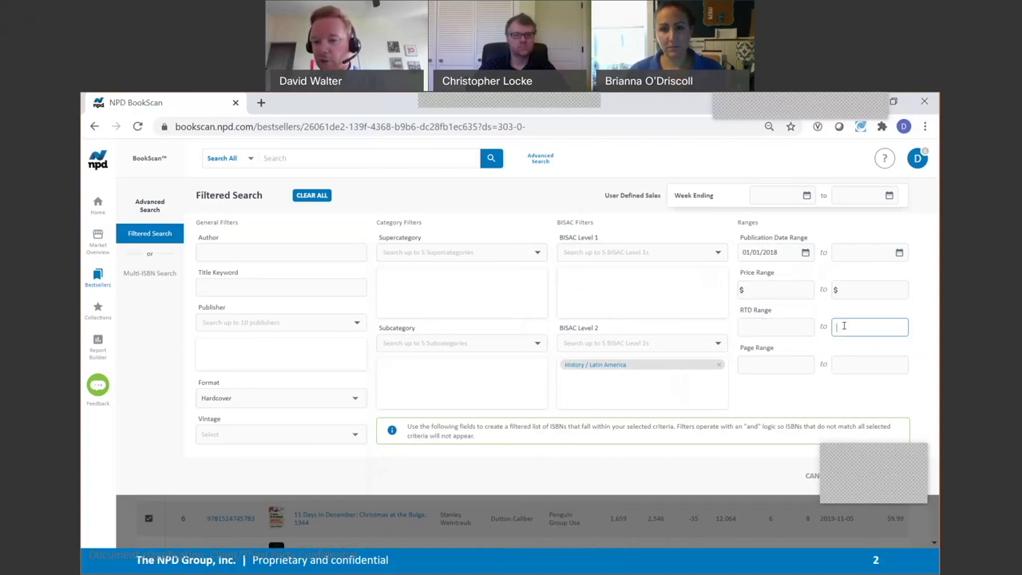
left_click(763, 362)
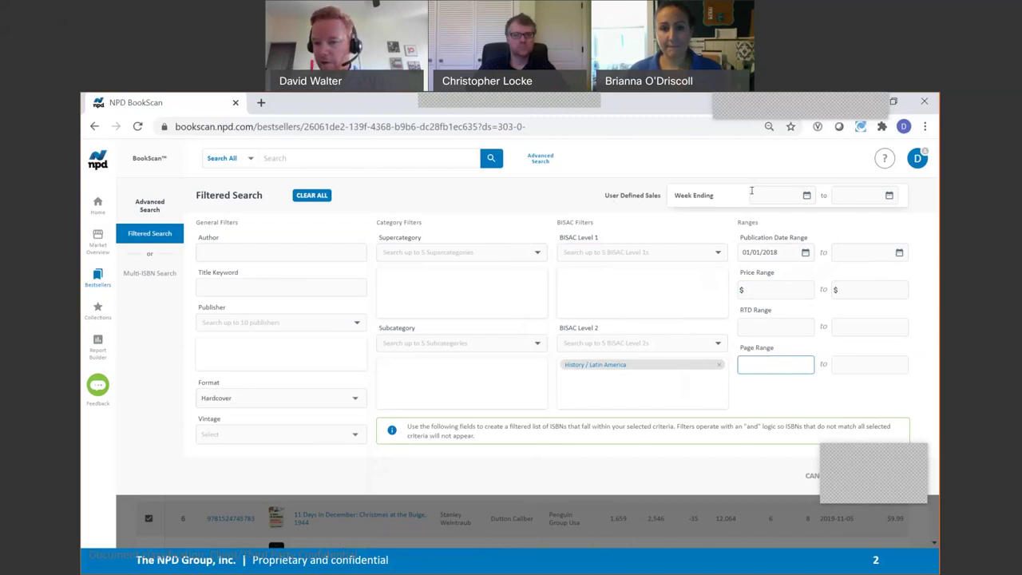
- Run the filtered search for hardcover History / Latin America titles published from 01/01/2018 and review the results
left_click_drag(876, 443, 881, 497)
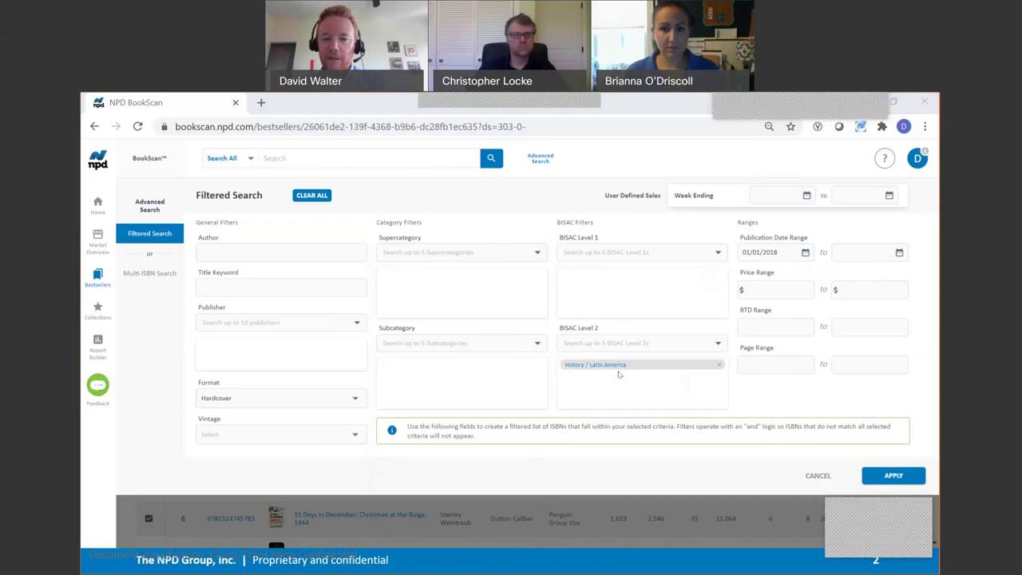
left_click(768, 257)
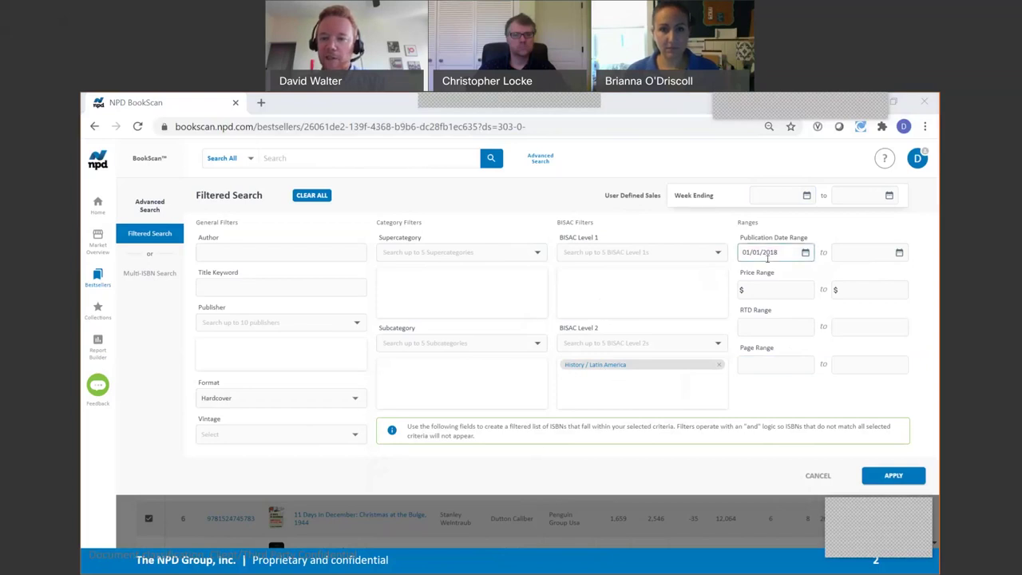
left_click(894, 476)
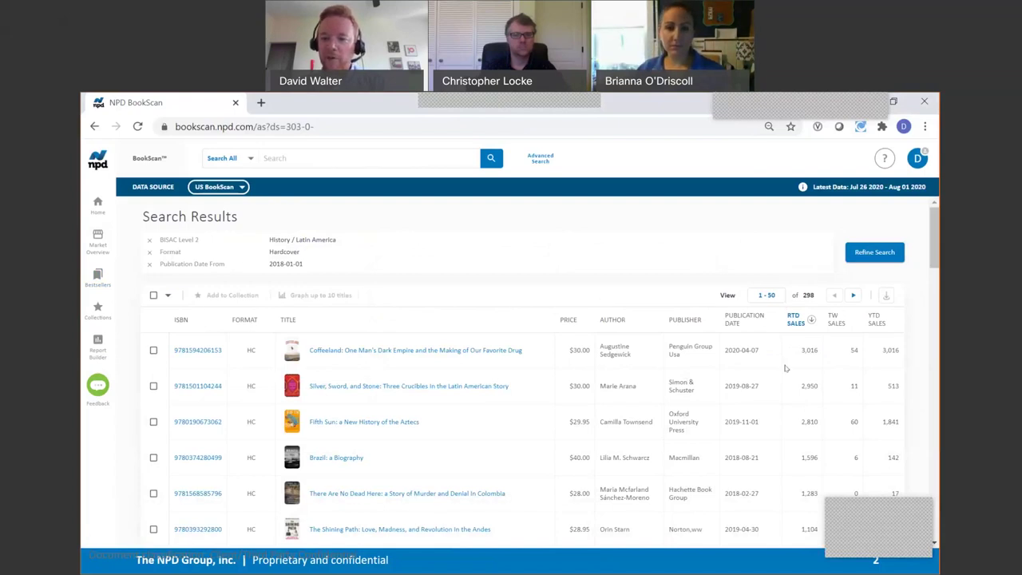
scroll(773, 400, "down", 1)
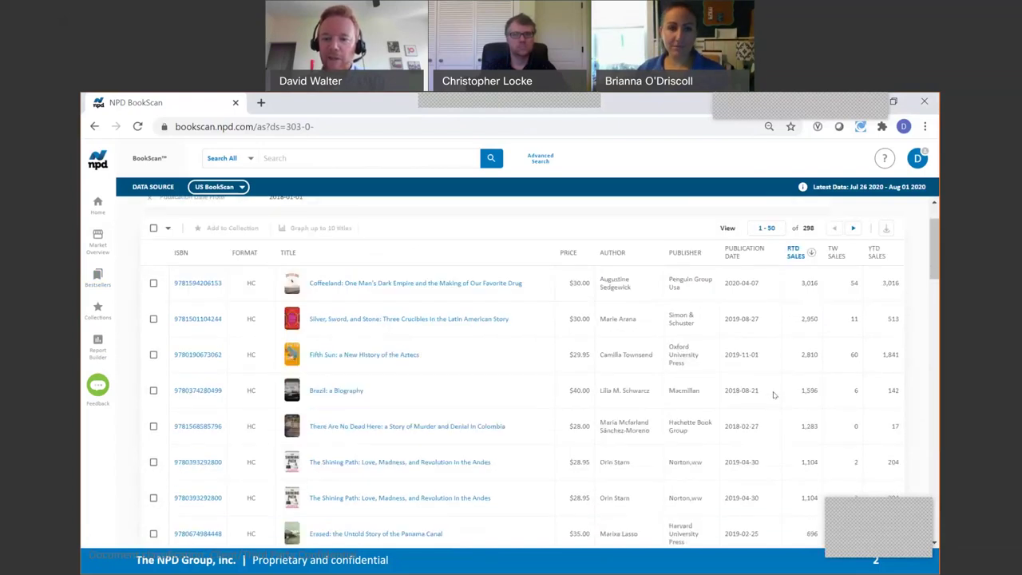
scroll(773, 395, "up", 1)
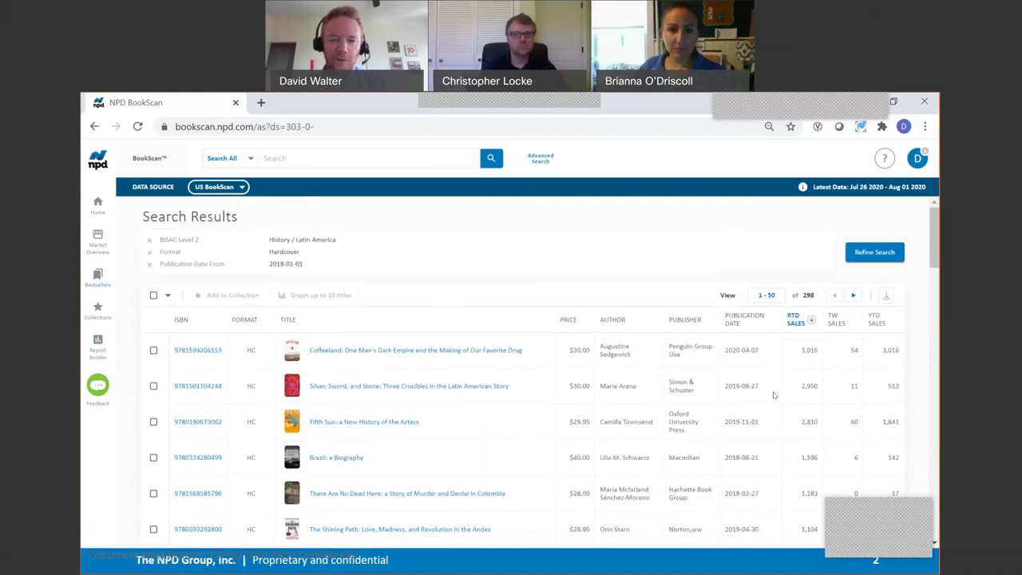
- Refine the search with a minimum price of $30 and apply it
left_click(876, 254)
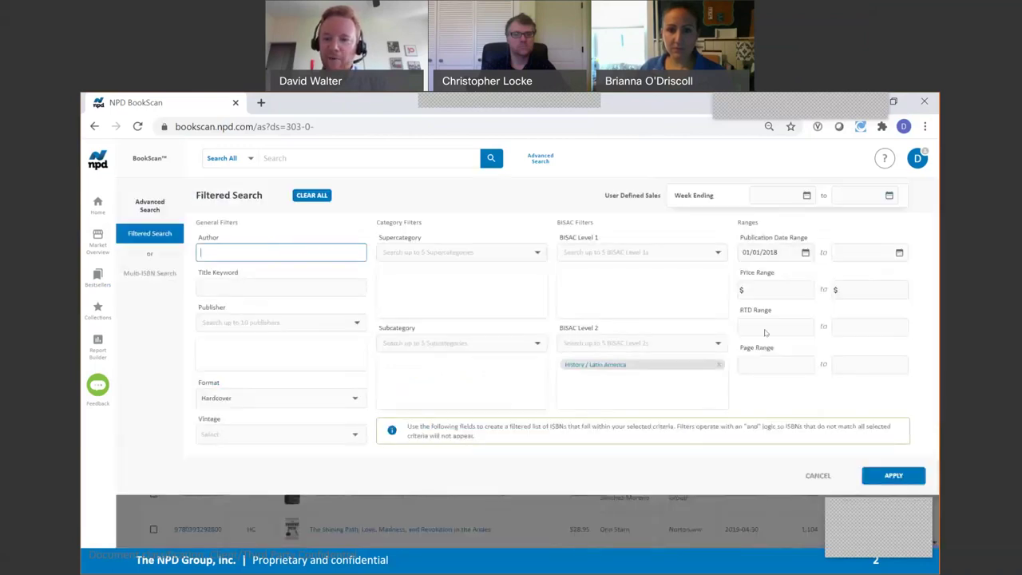
left_click(776, 290)
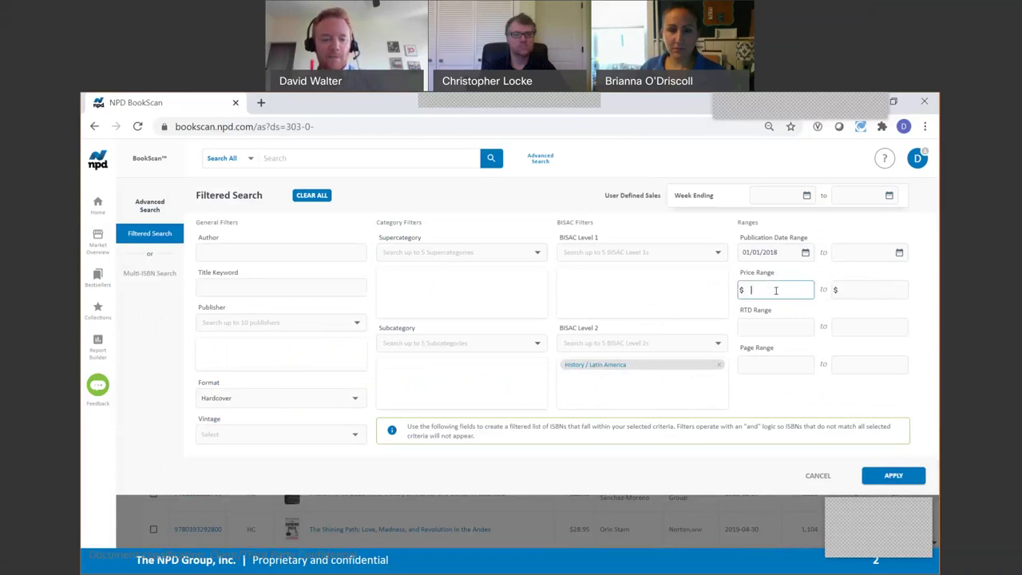
type("30")
left_click(894, 478)
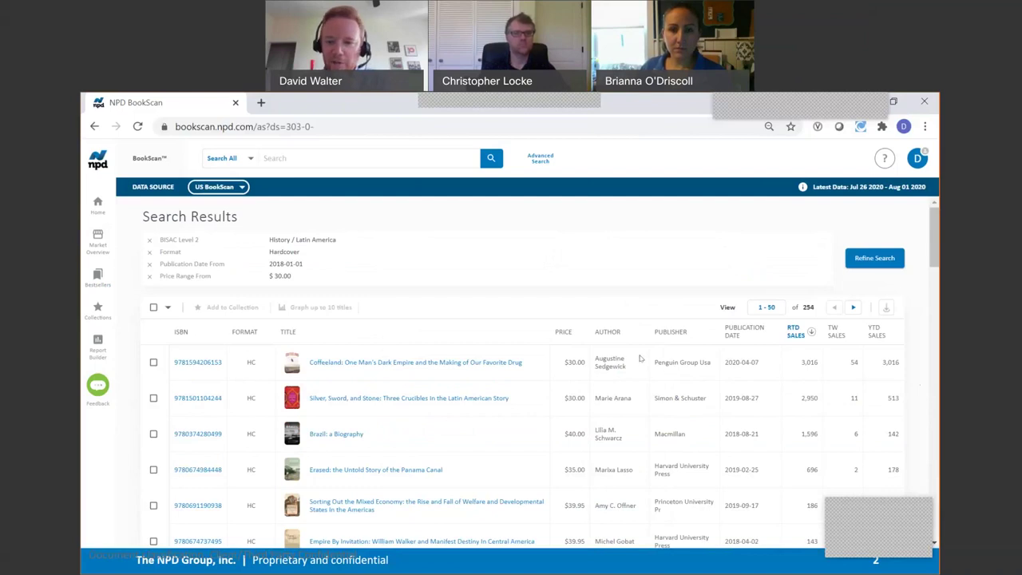
- Refine the search with a minimum price of $40, apply it and review the listed titles
left_click(878, 257)
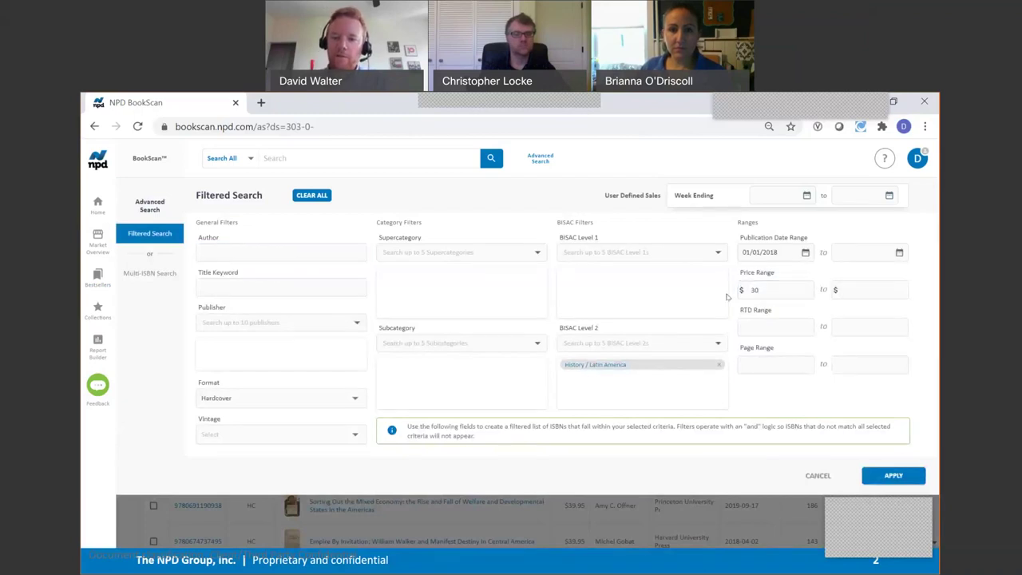
left_click(771, 292)
key("BackSpace")
key("BackSpace")
type("40")
left_click(892, 475)
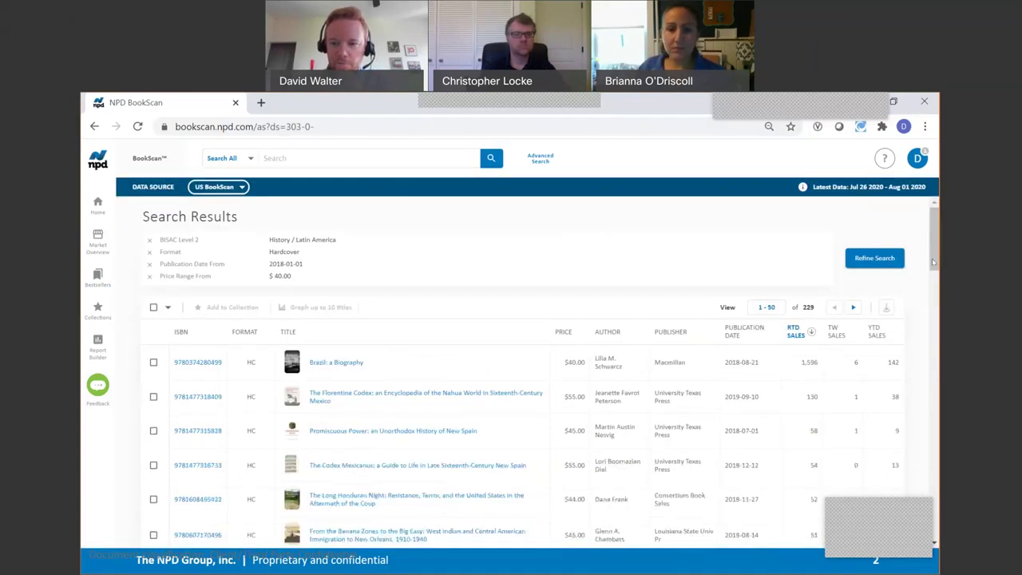
scroll(568, 286, "down", 1)
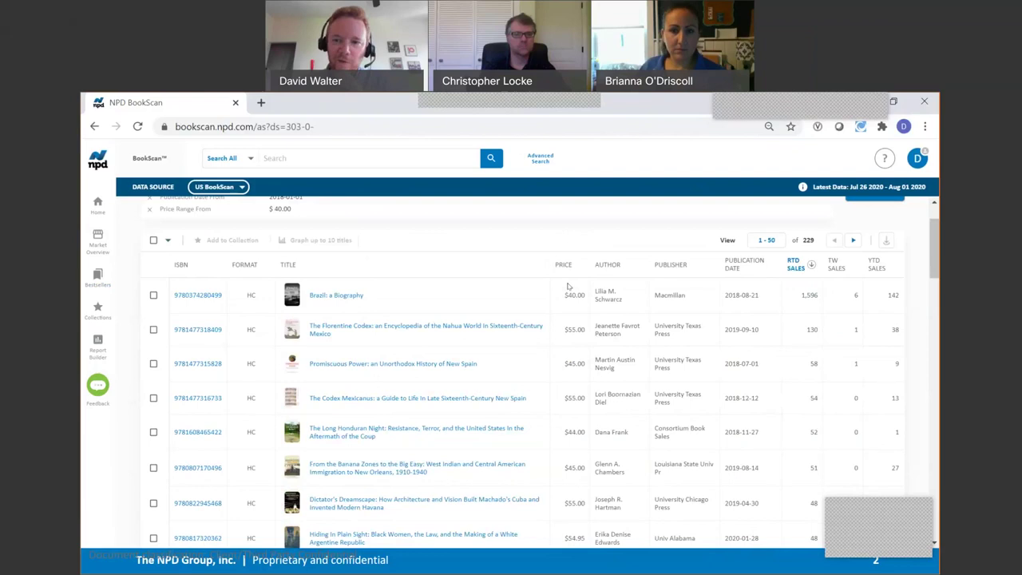
scroll(568, 286, "up", 1)
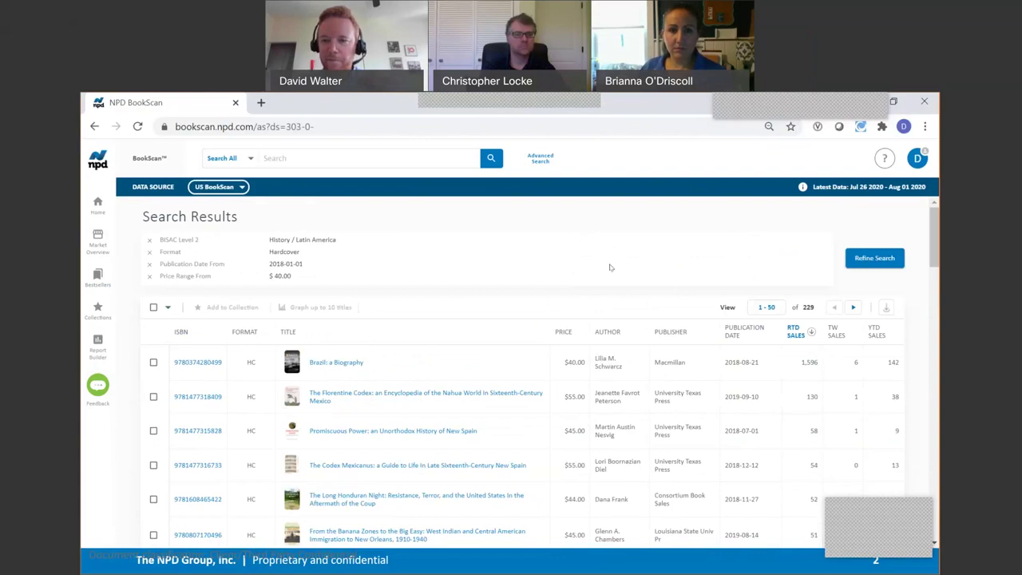
- Clear all search filters and start a new search with author stephen king and format Hardcover
left_click(863, 263)
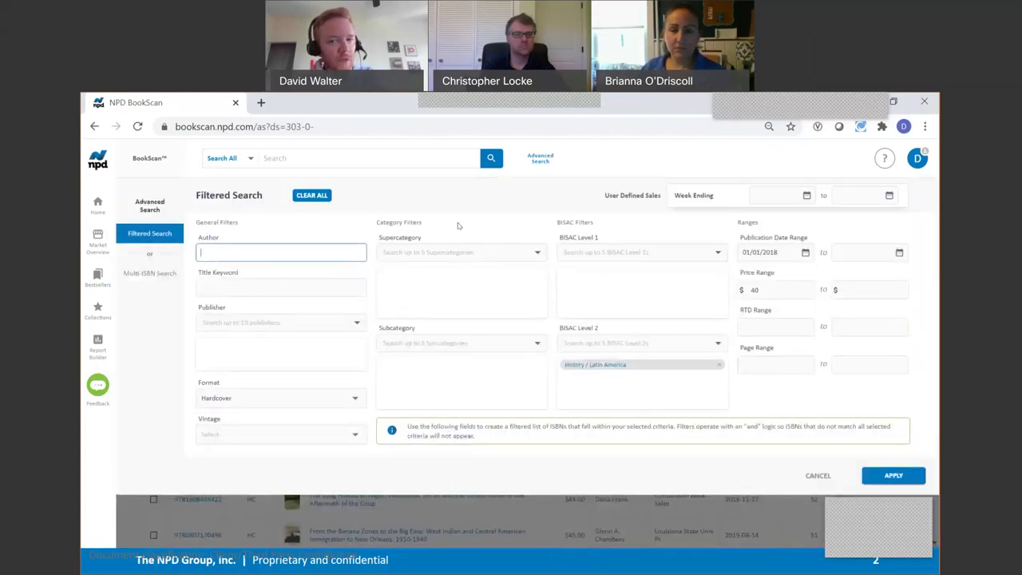
left_click(311, 195)
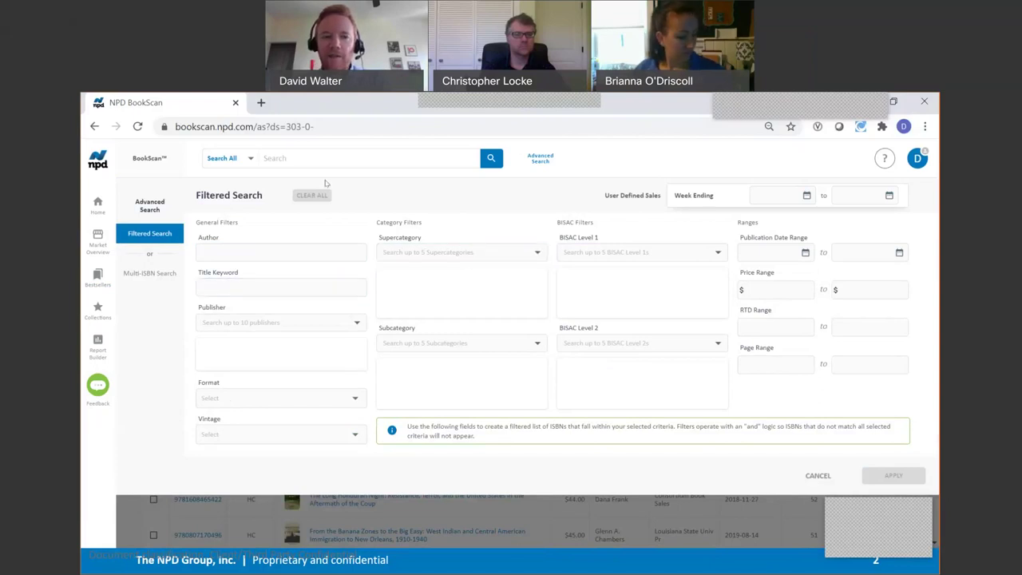
left_click(291, 254)
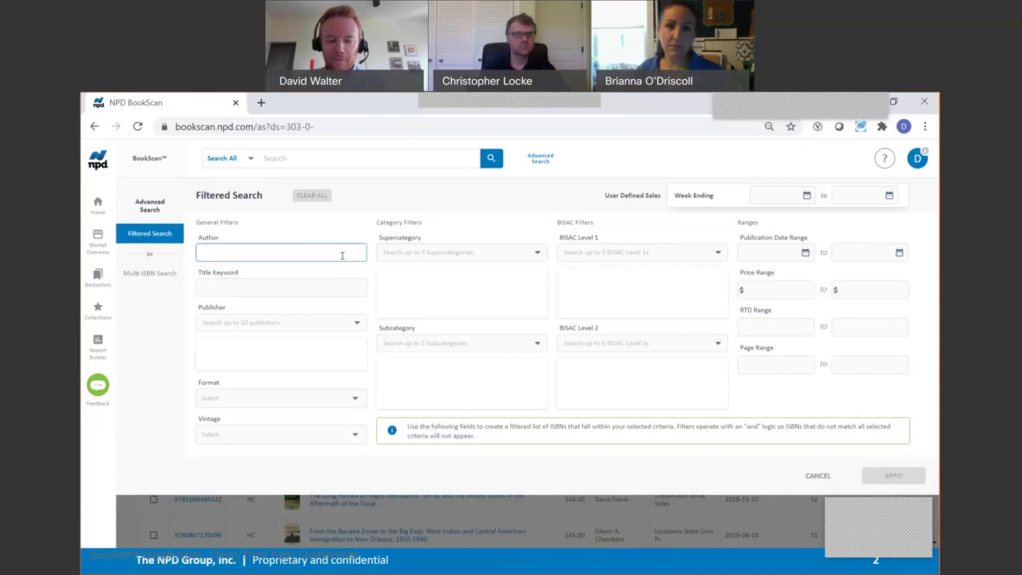
type("steph")
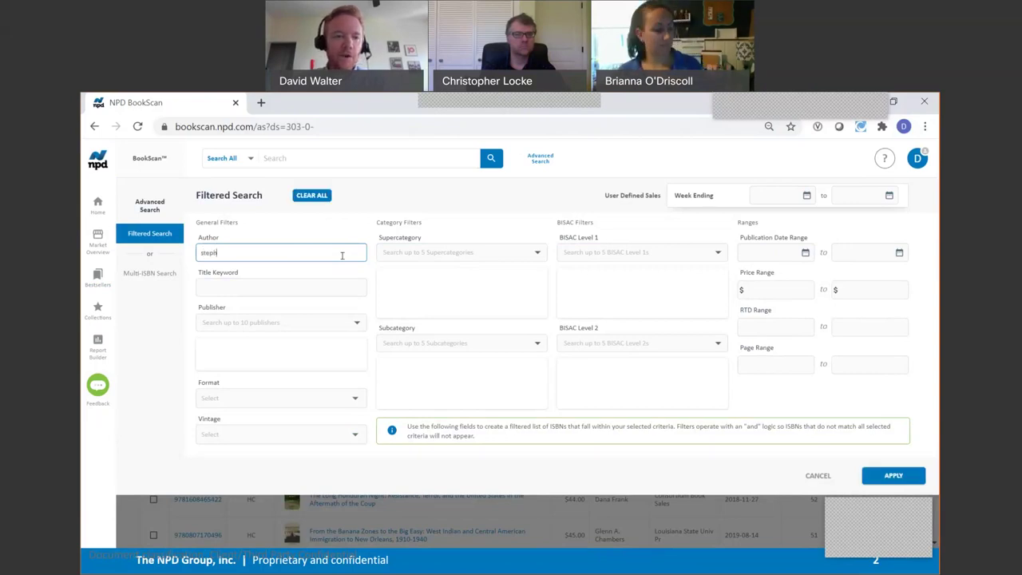
type("en king")
key("Tab")
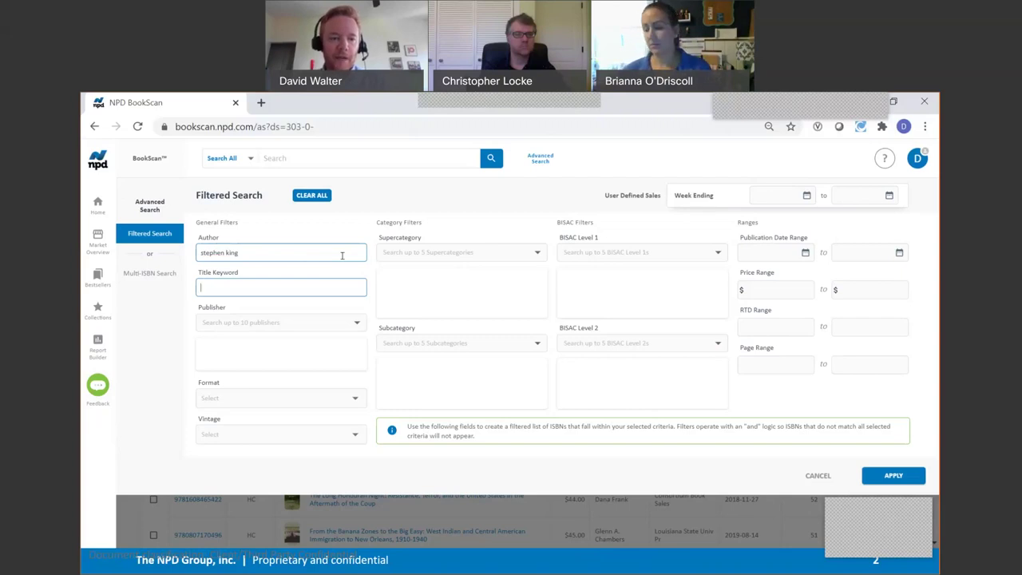
left_click(351, 398)
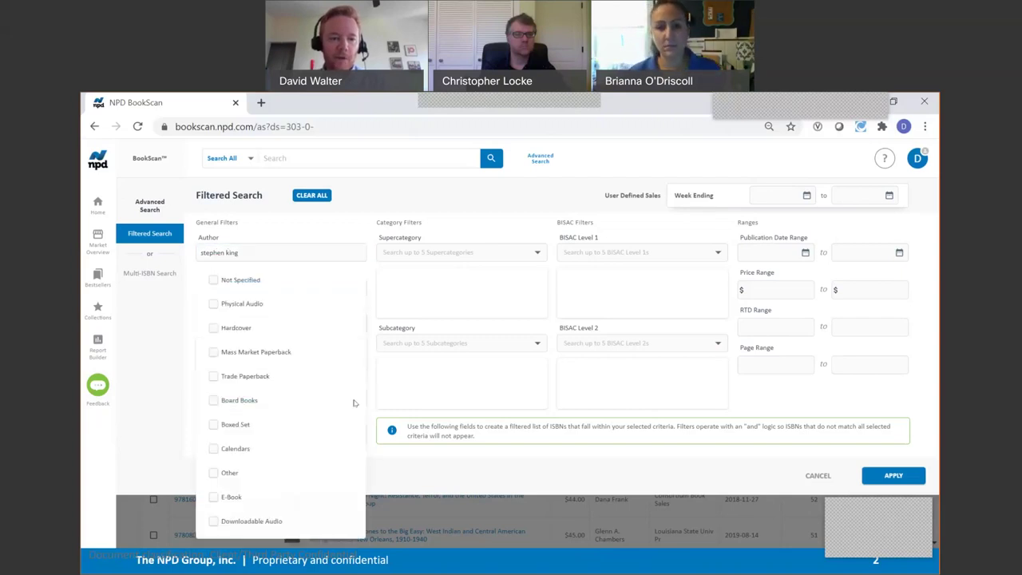
left_click(214, 328)
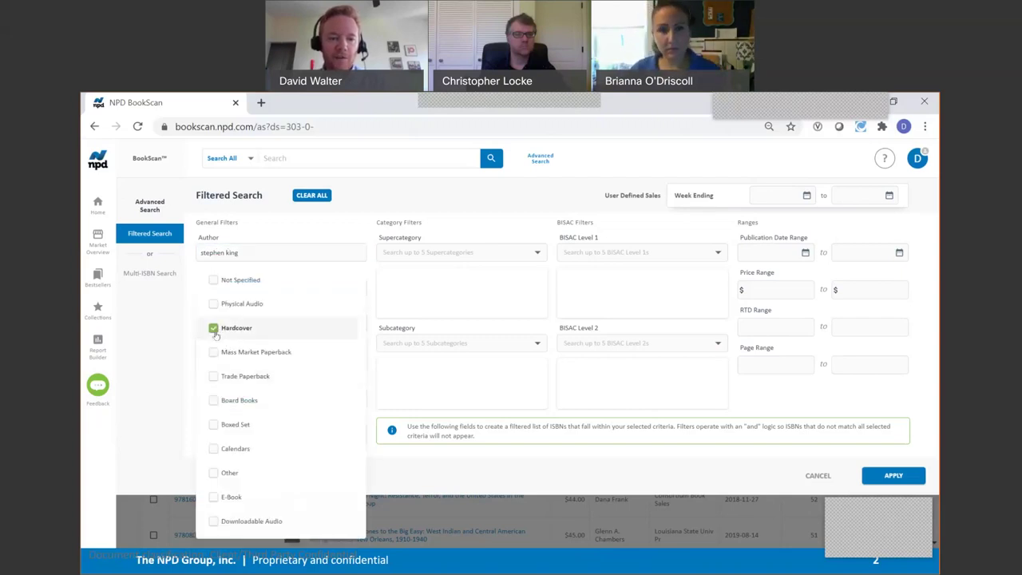
left_click(393, 461)
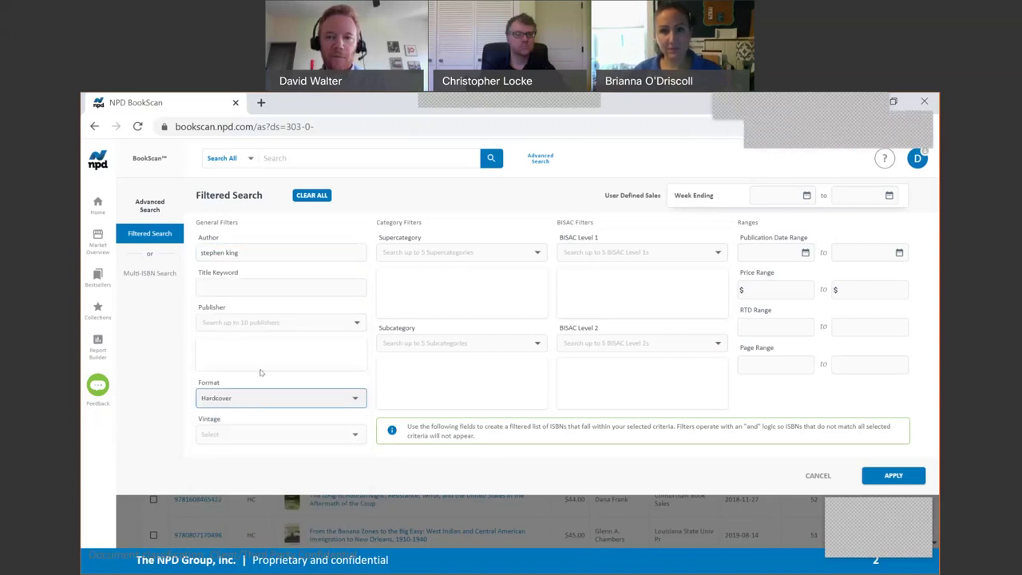
- Set the start of the publication date range to 01/01/2019 and run the author search
left_click(787, 254)
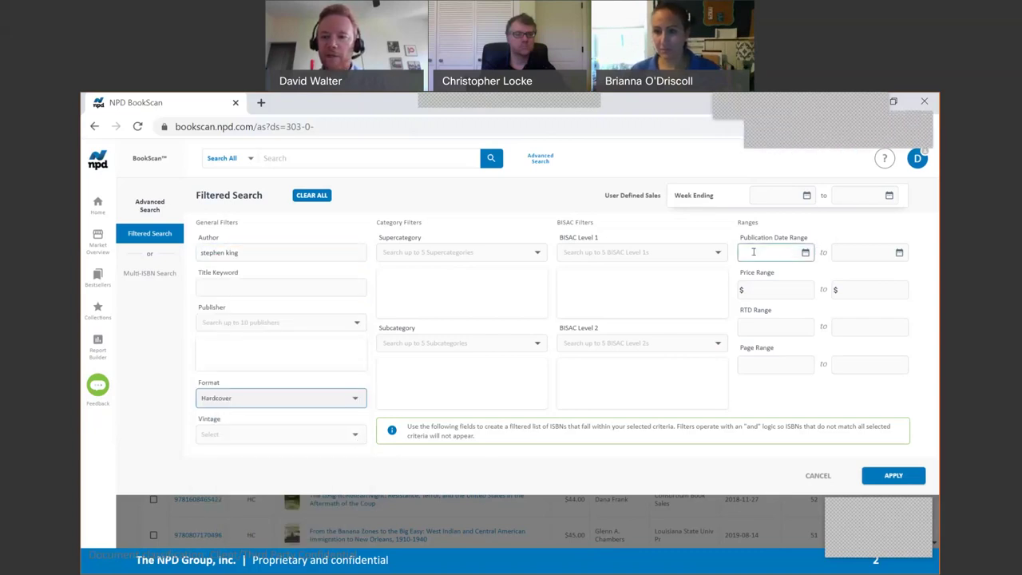
left_click(805, 253)
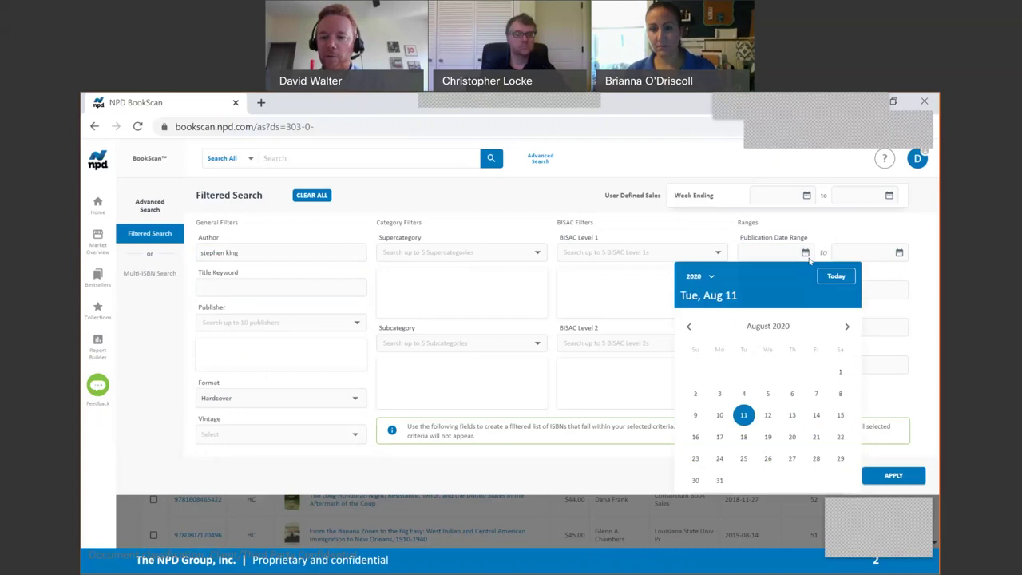
left_click(708, 278)
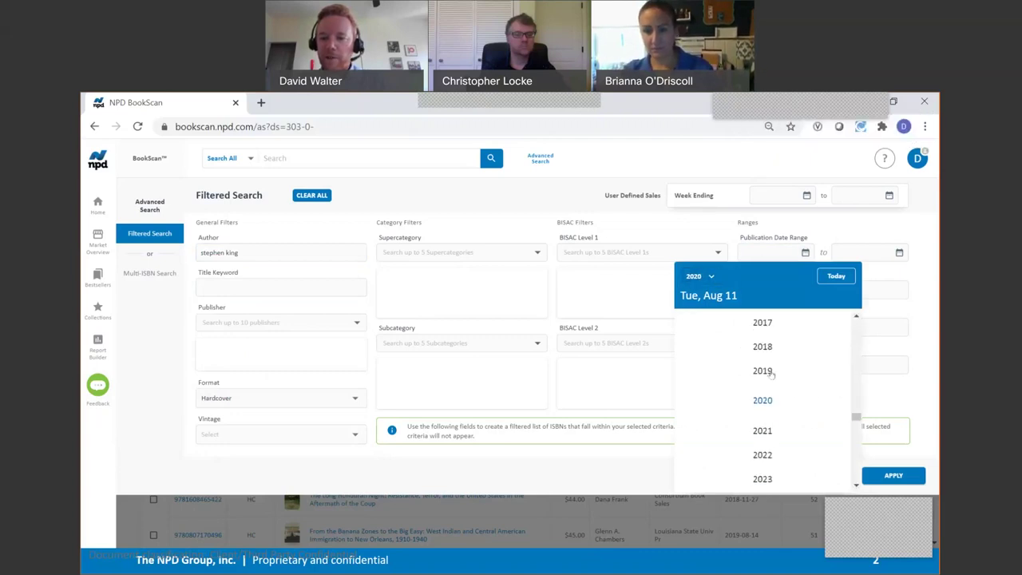
left_click(762, 371)
left_click(708, 336)
left_click(743, 371)
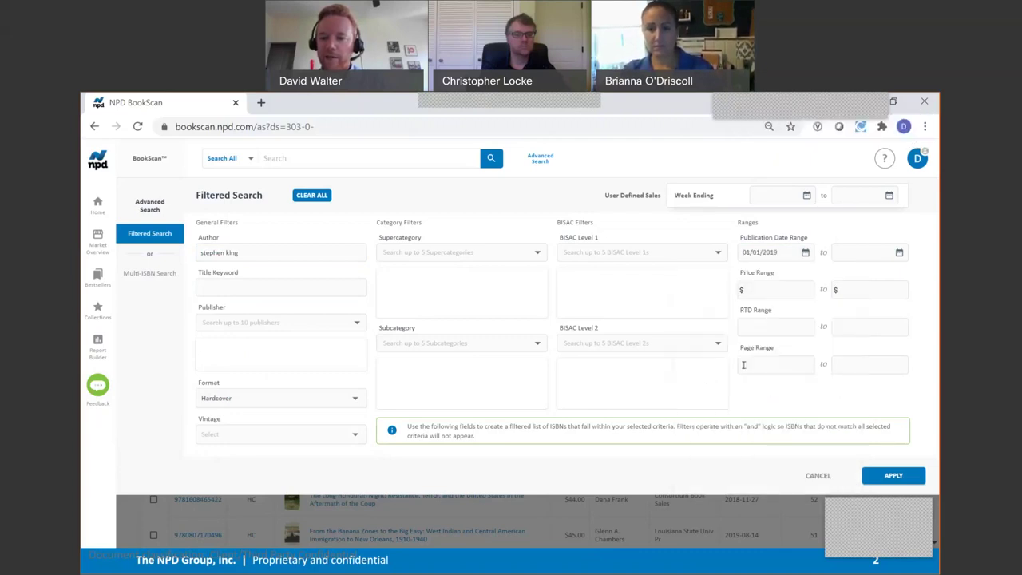
left_click(894, 475)
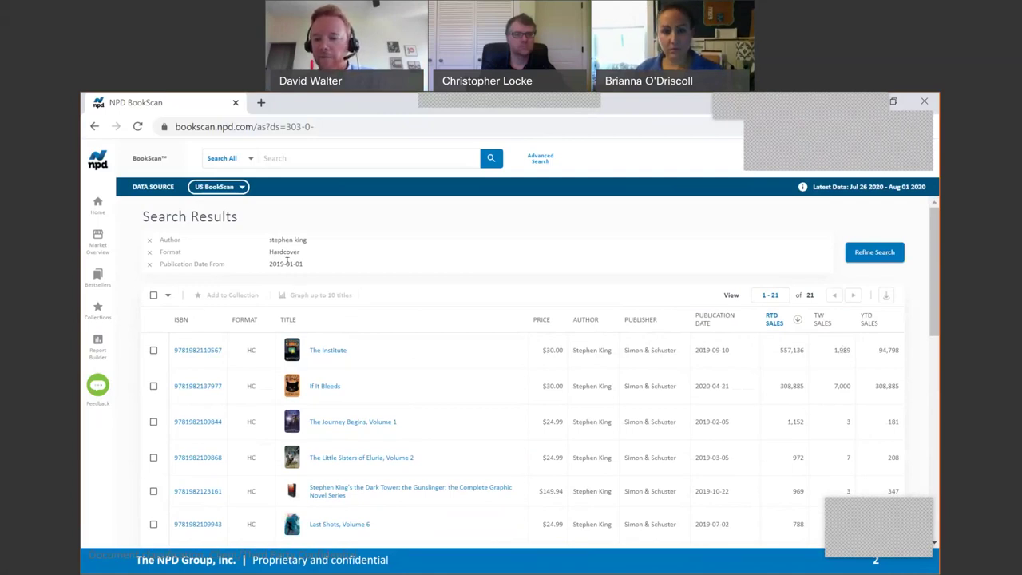
- Remove the format and publication date filters from the author search results and reopen the search for refinement
left_click(148, 252)
left_click(149, 253)
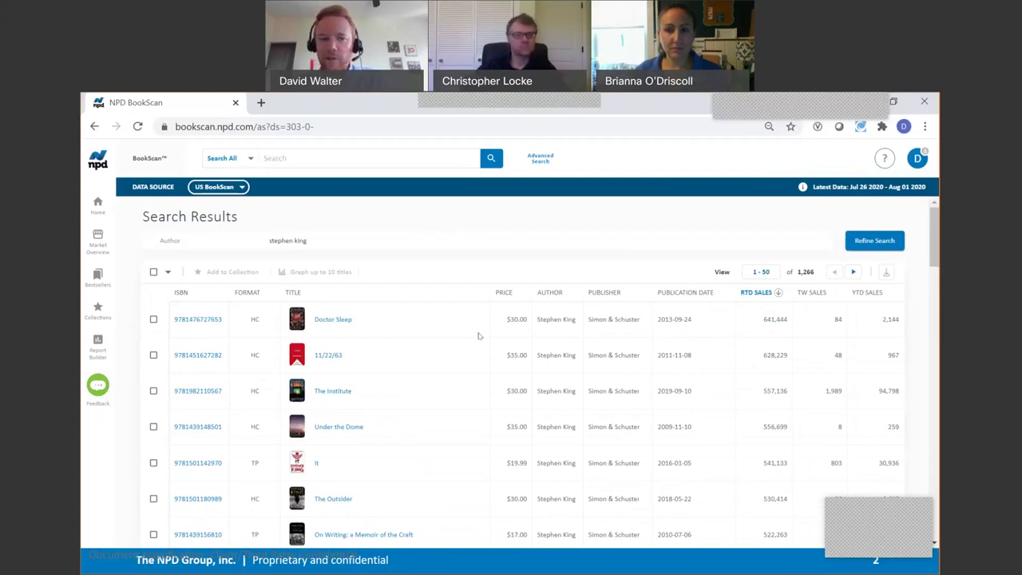
left_click(877, 241)
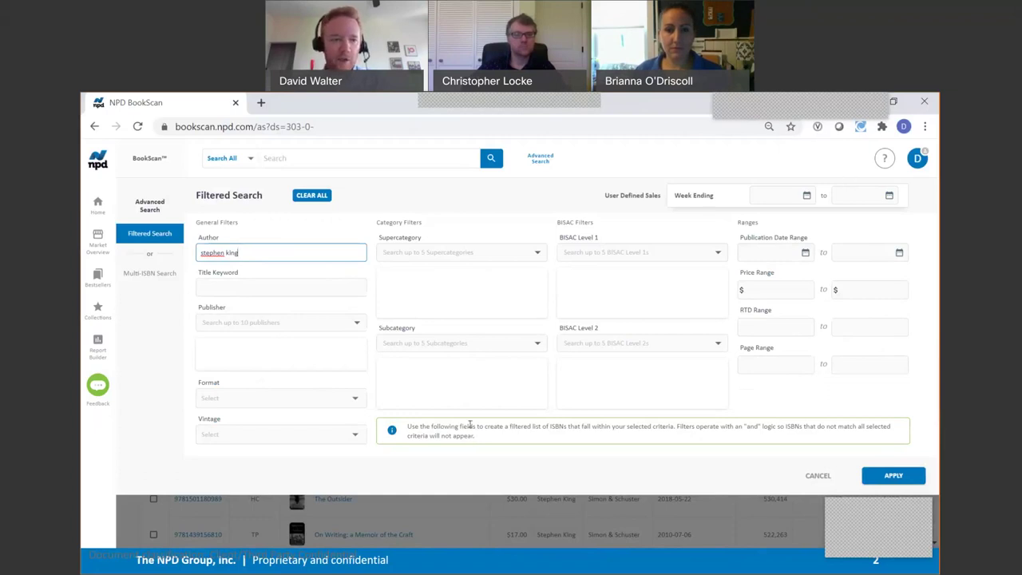
- Open the Market Overview and view the Sales Overview chart across all years
left_click(97, 241)
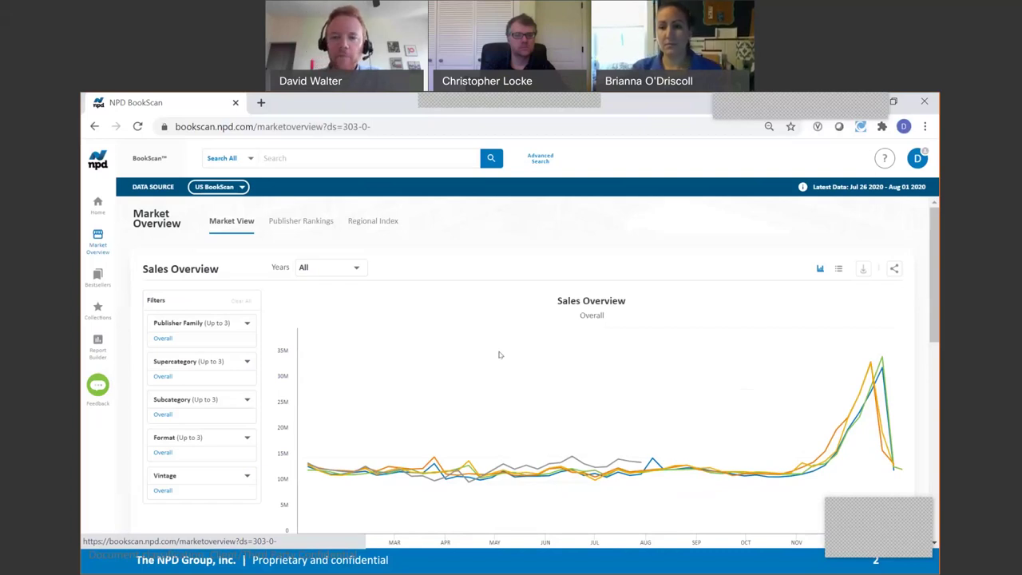
scroll(500, 355, "down", 2)
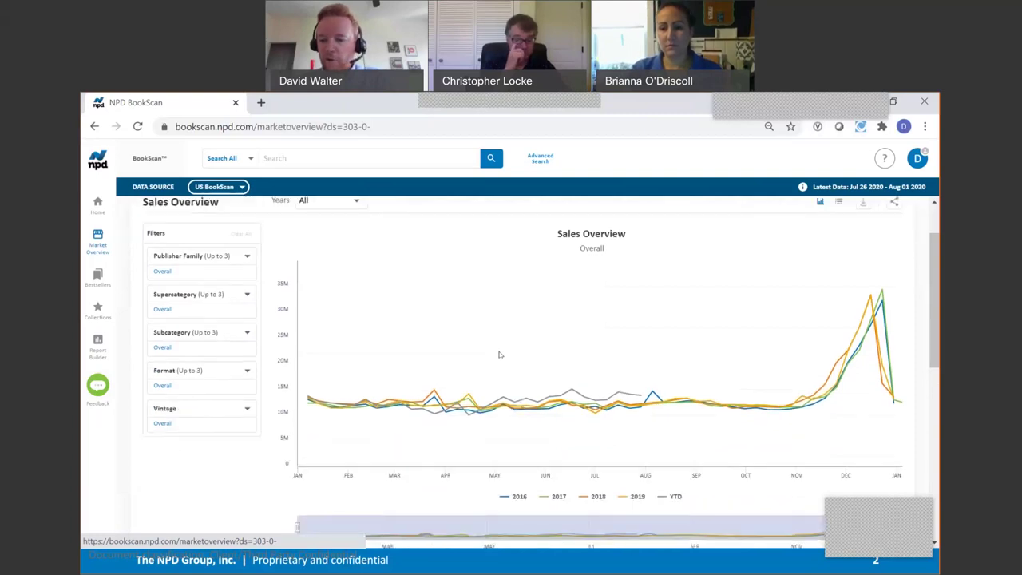